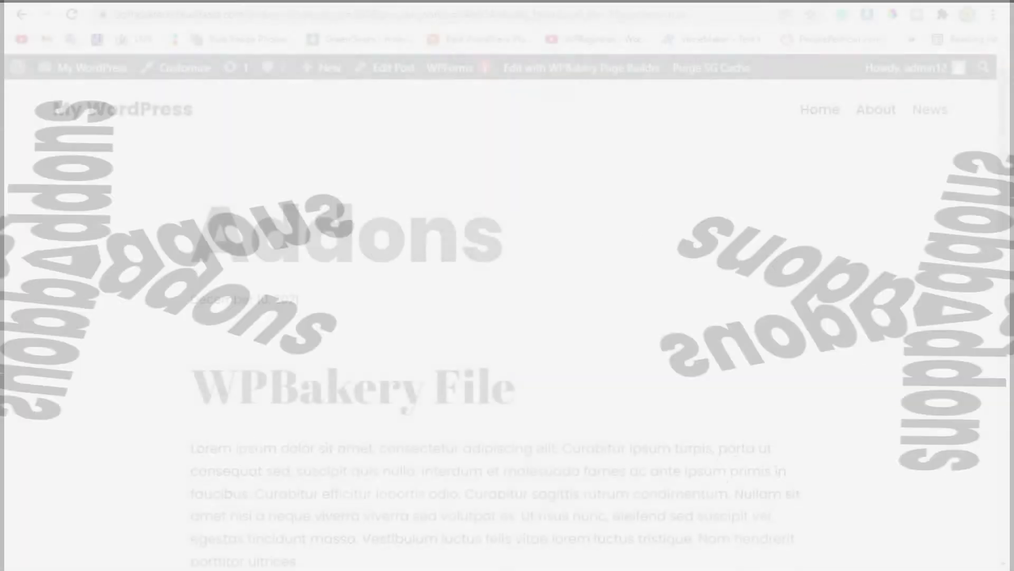
Scroll through the post and select the second lorem ipsum paragraph.
scroll(274, 212, "down", 3)
scroll(273, 213, "down", 1)
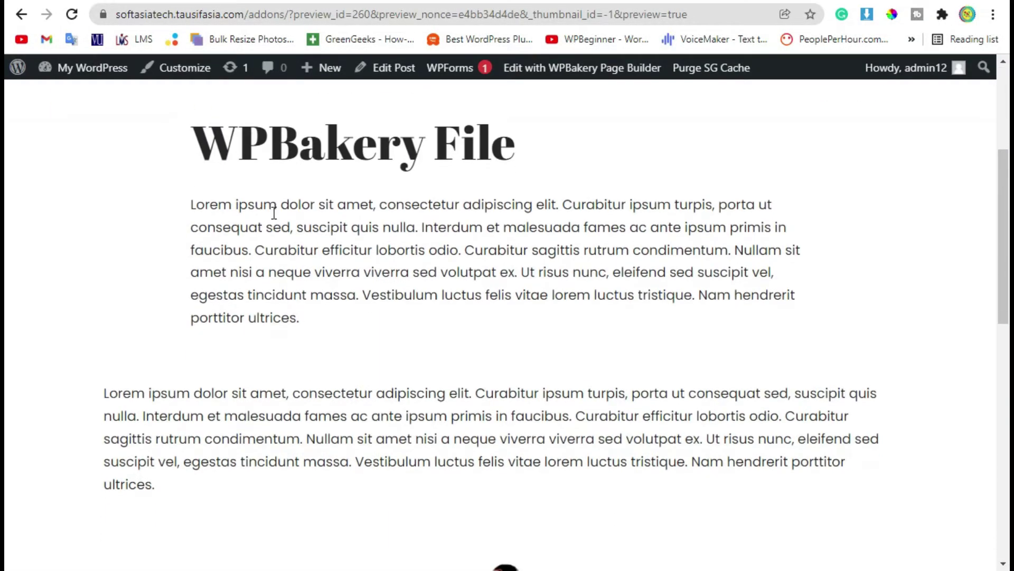
scroll(274, 211, "down", 2)
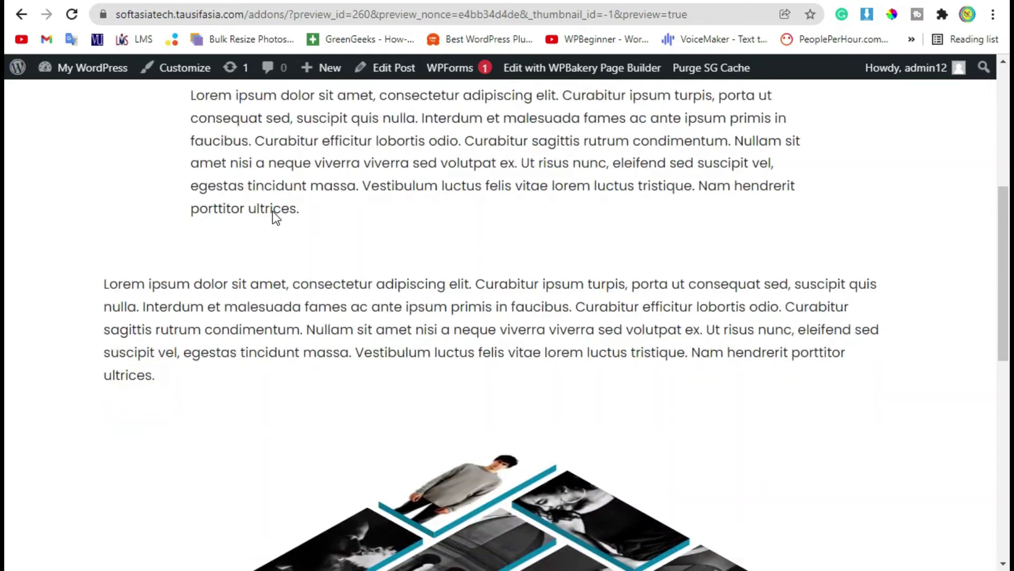
left_click_drag(99, 261, 236, 369)
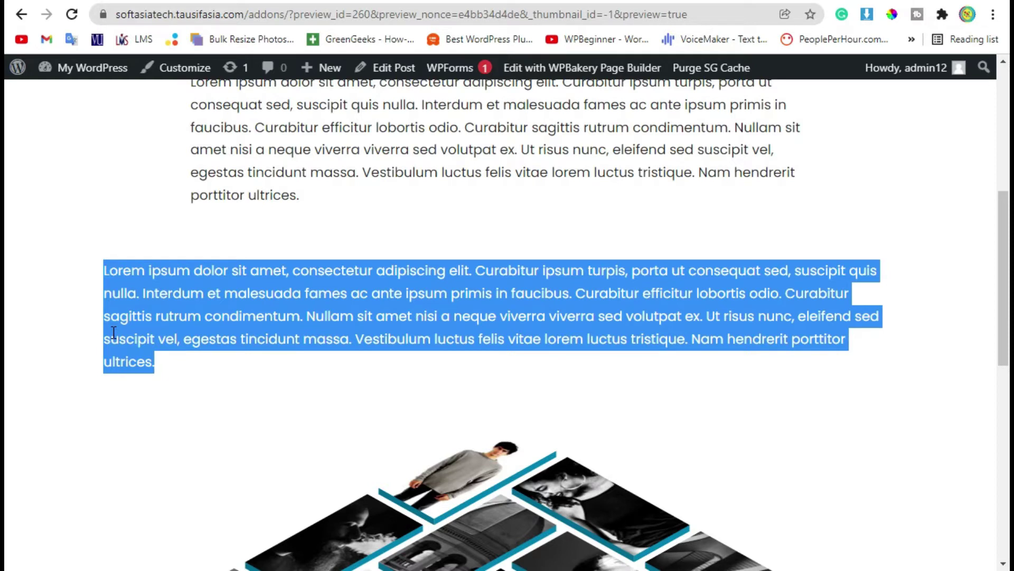
scroll(113, 333, "up", 4)
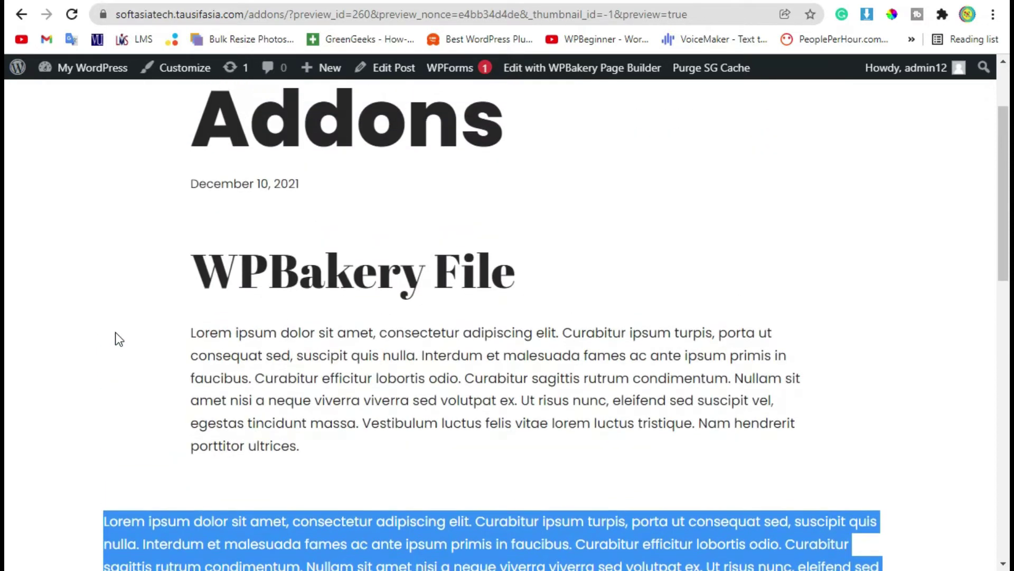
scroll(394, 431, "up", 2)
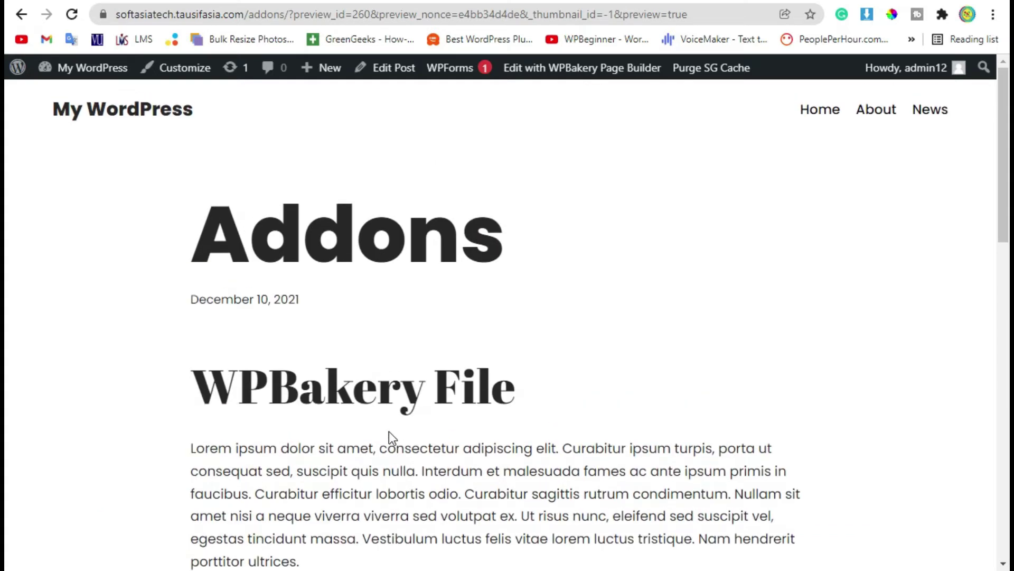
Go to the admin dashboard and open the Add New Plugins page.
mouse_move(74, 70)
left_click(79, 95)
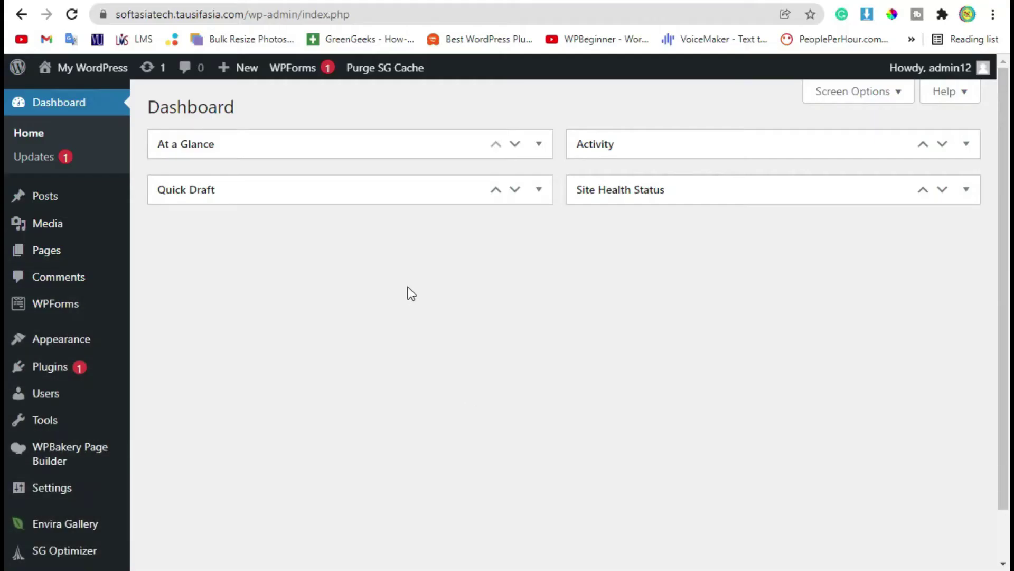
scroll(365, 317, "down", 1)
mouse_move(43, 320)
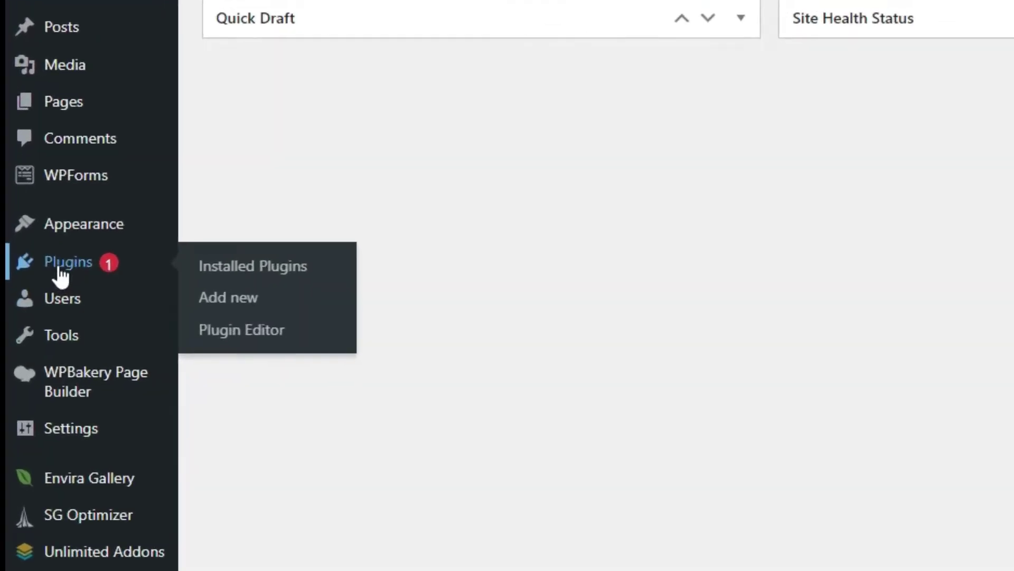
left_click(277, 266)
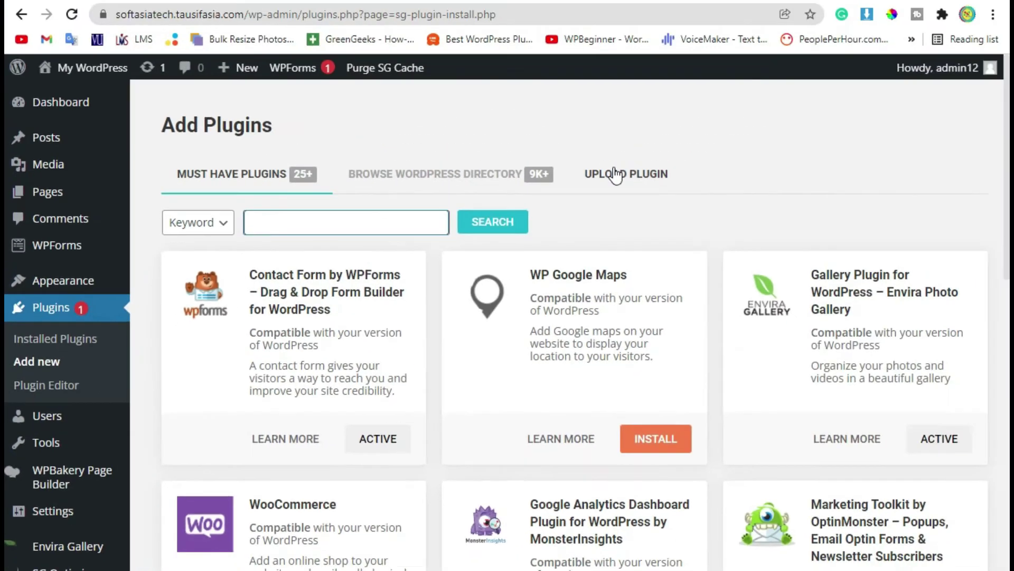
Upload vc-super-bundle.zip as a plugin, install it, and activate it.
left_click(616, 174)
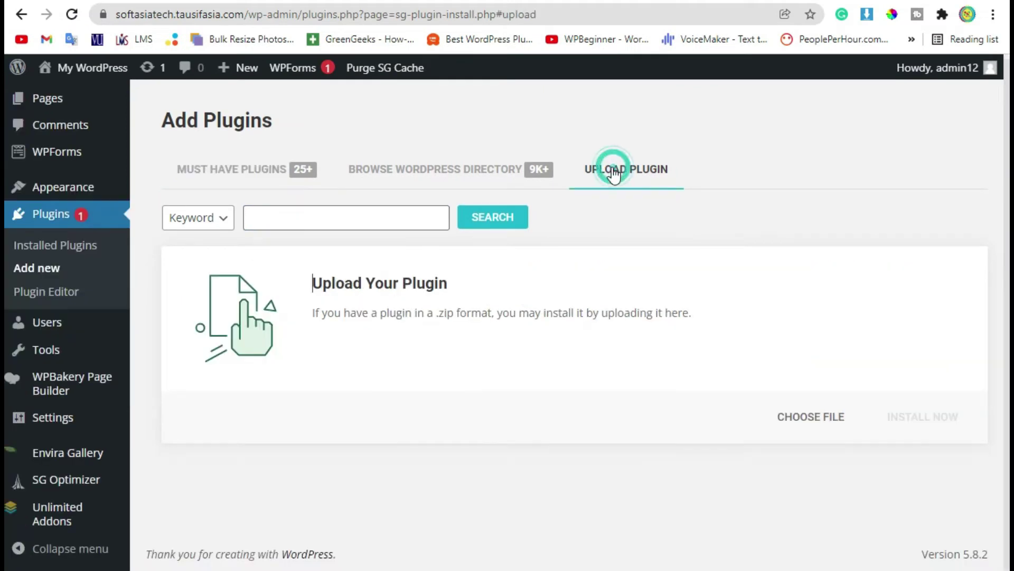
left_click(817, 415)
left_click(818, 415)
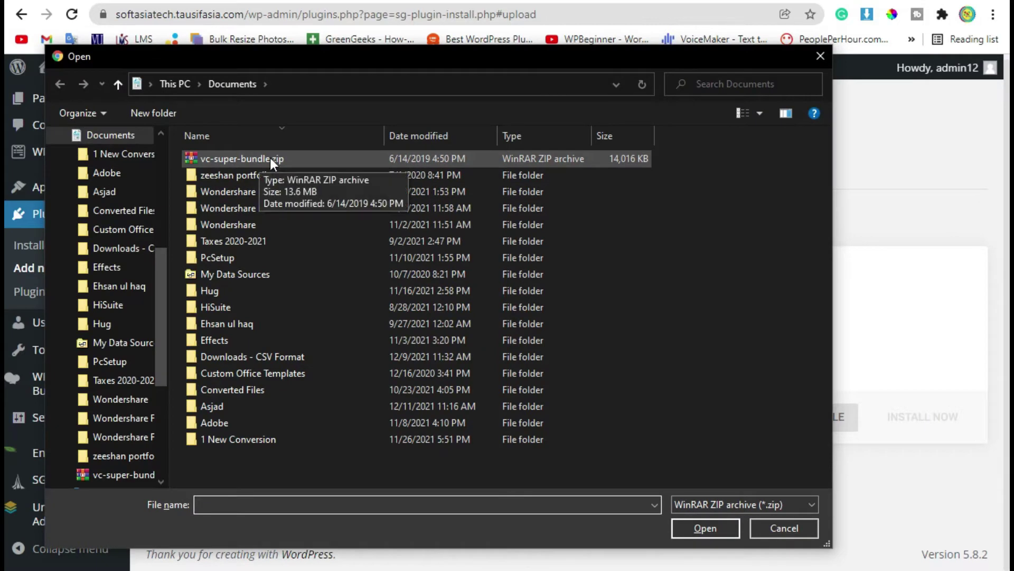
double_click(311, 155)
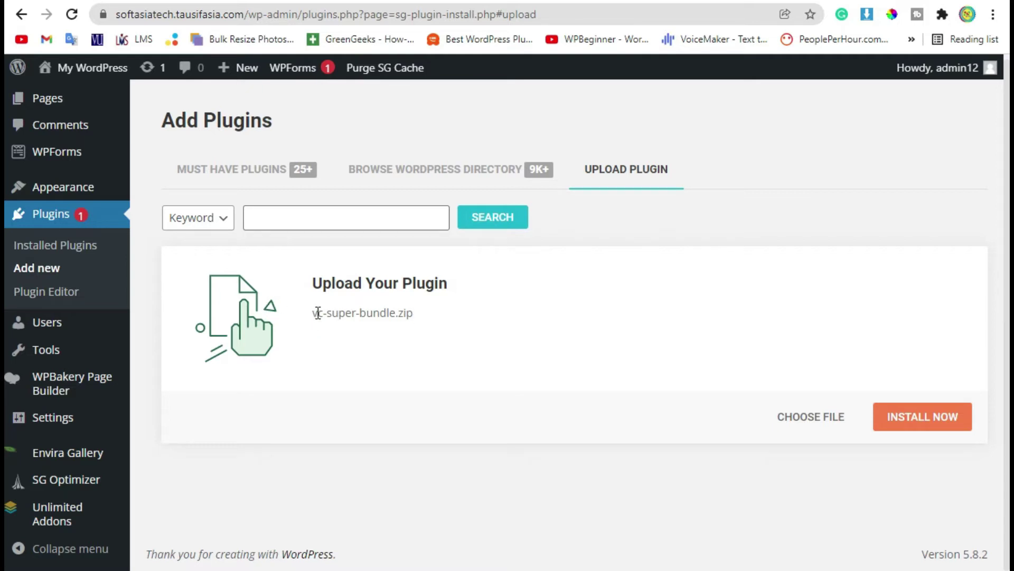
left_click(923, 427)
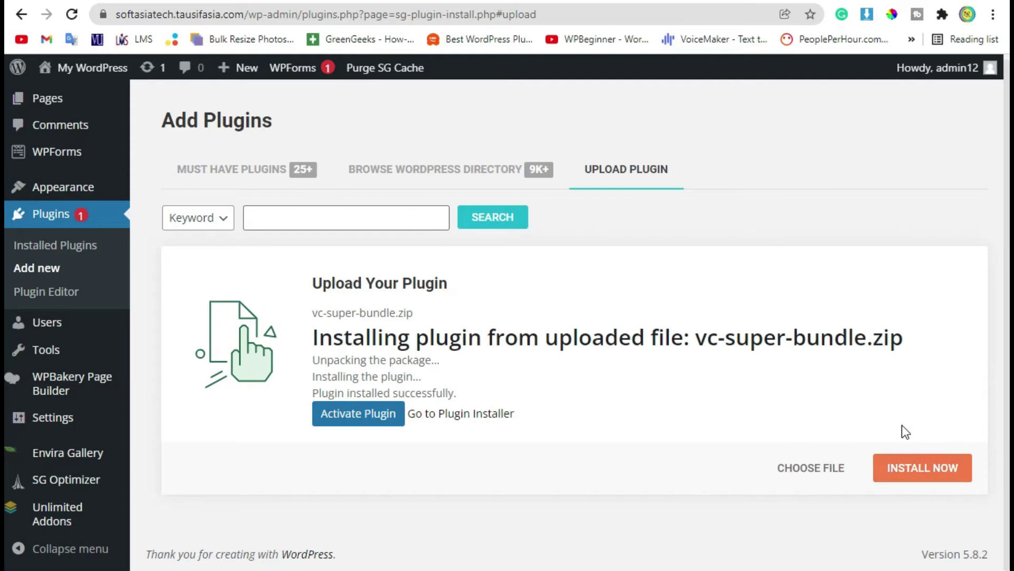
left_click(341, 421)
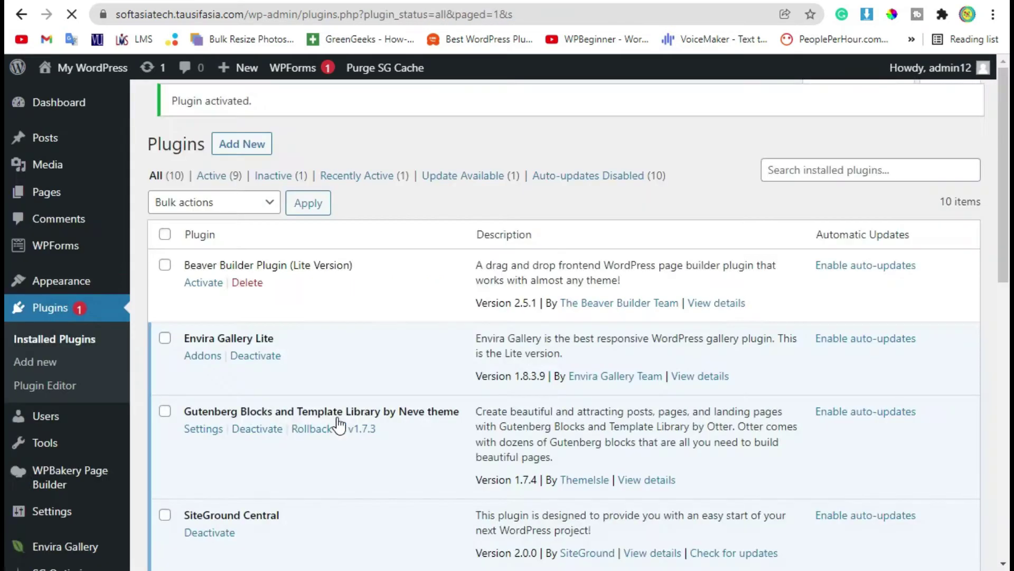
Confirm Super Bundle for WPBakery Page Builder appears in the Plugins list, then return to the Dashboard.
scroll(333, 433, "down", 6)
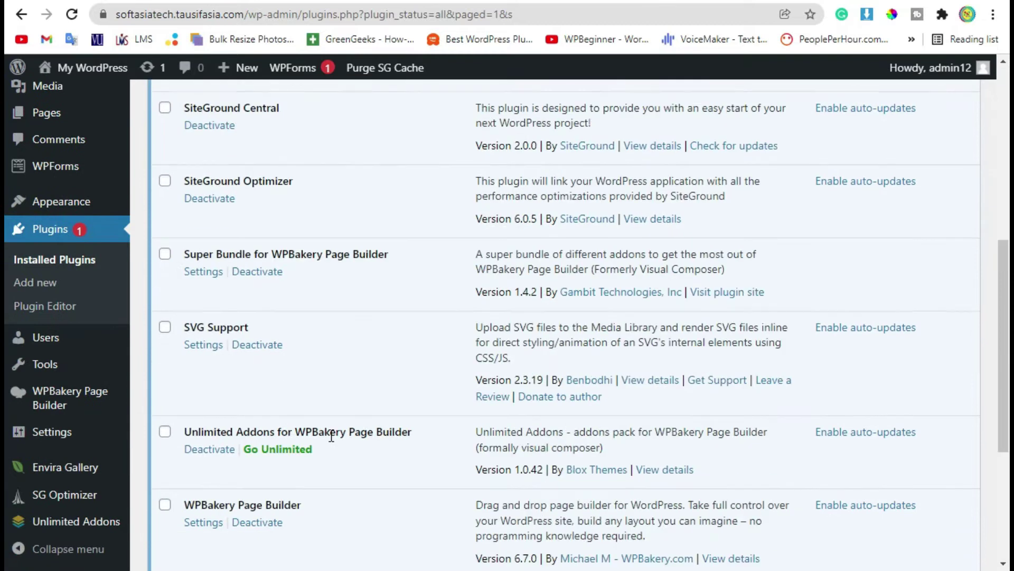
mouse_move(197, 258)
left_mouse_down()
mouse_move(396, 249)
mouse_move(199, 271)
mouse_move(185, 256)
left_mouse_up()
left_click(397, 248)
left_click(188, 258)
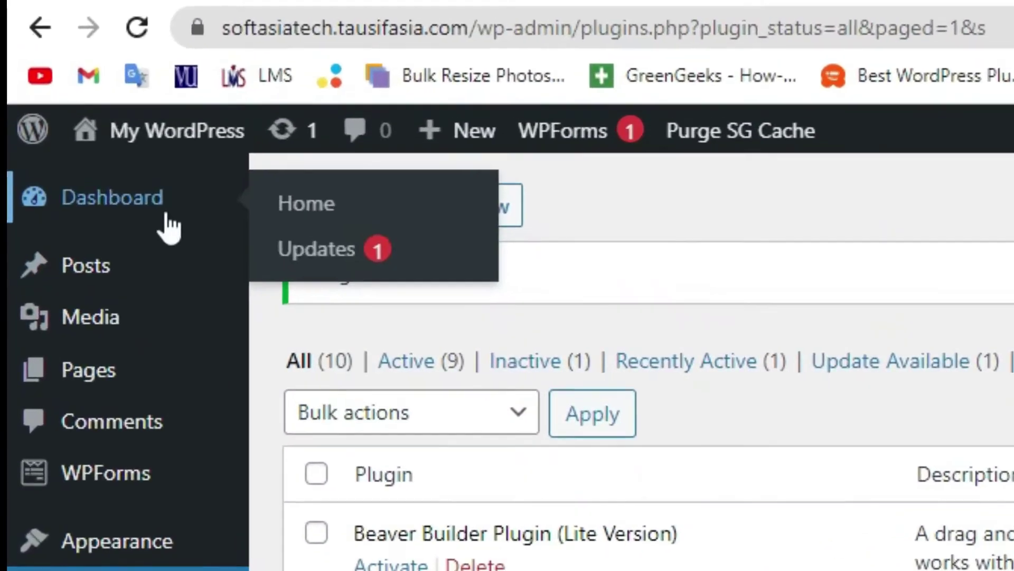
left_click(113, 150)
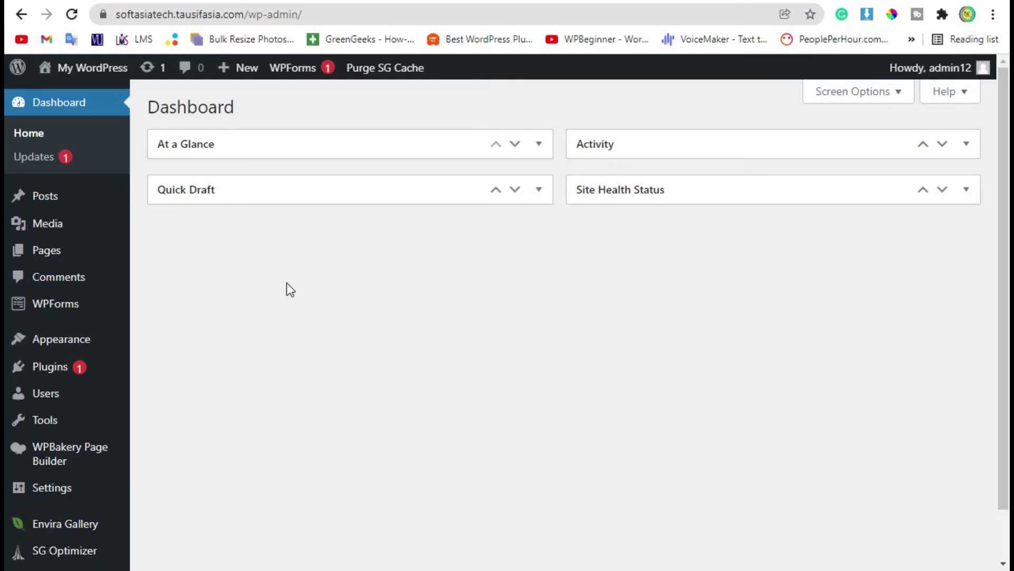
Start a new post titled 'Full Width' and publish it.
mouse_move(64, 207)
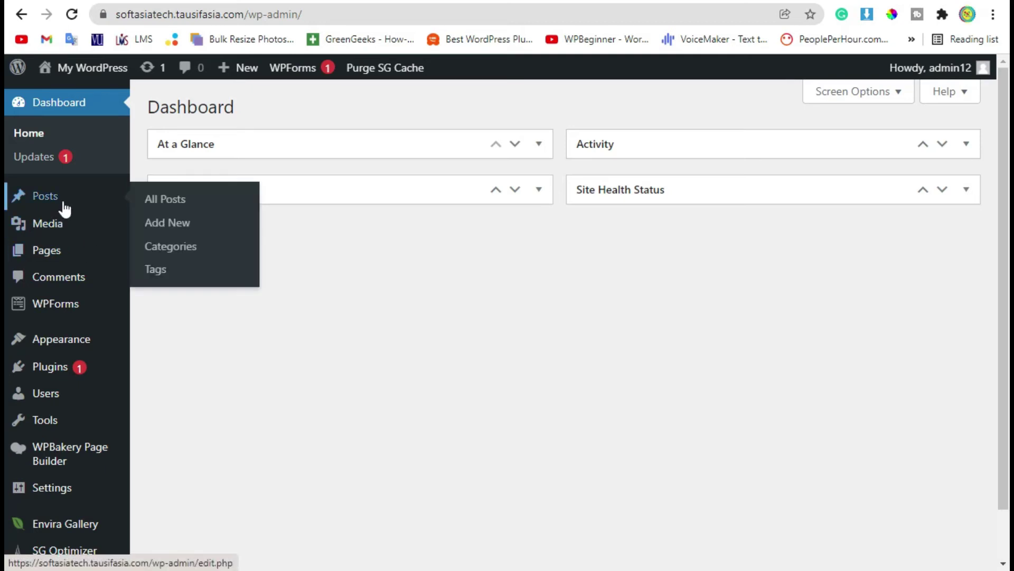
left_click(188, 222)
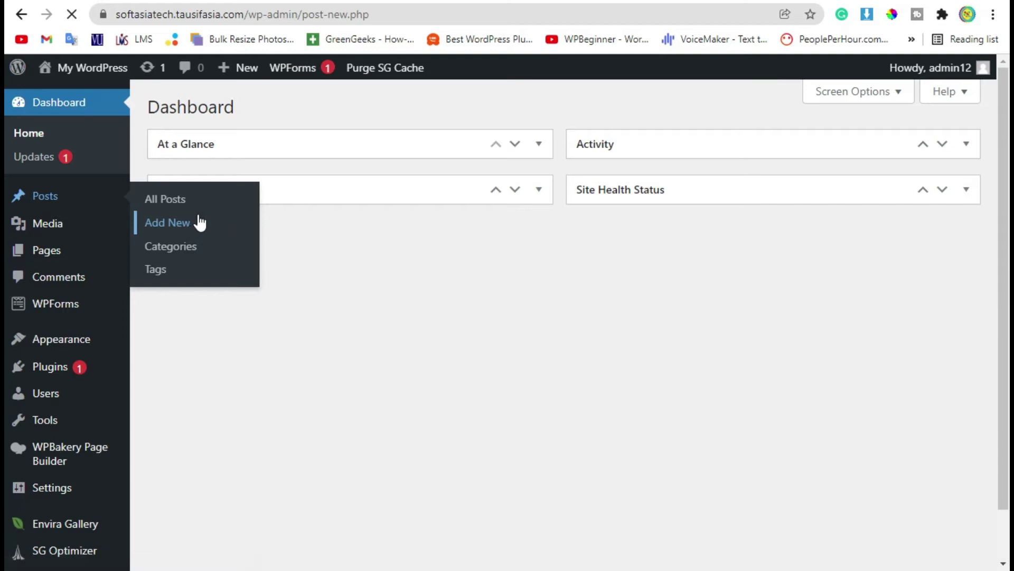
type("Full ")
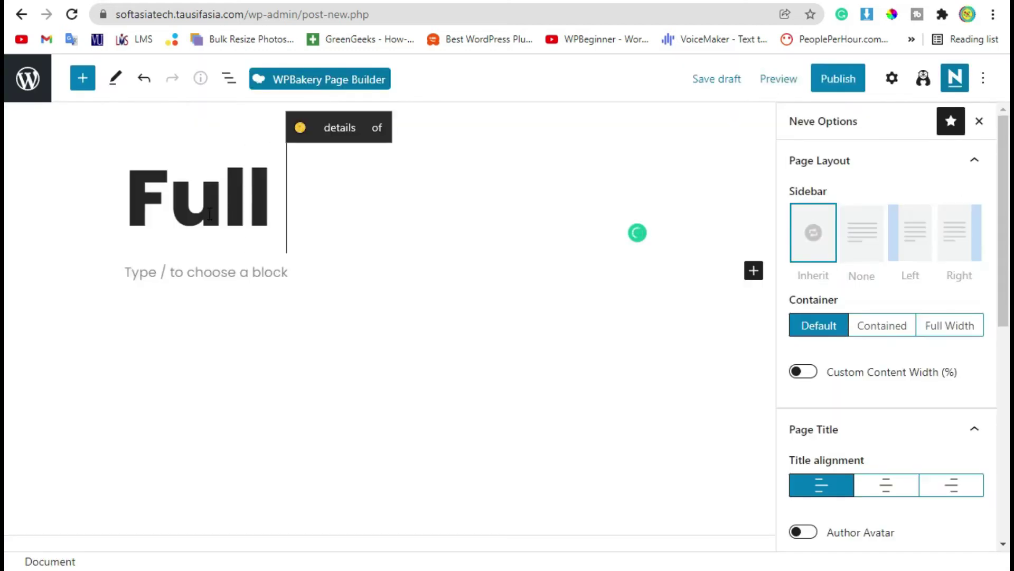
type("Width")
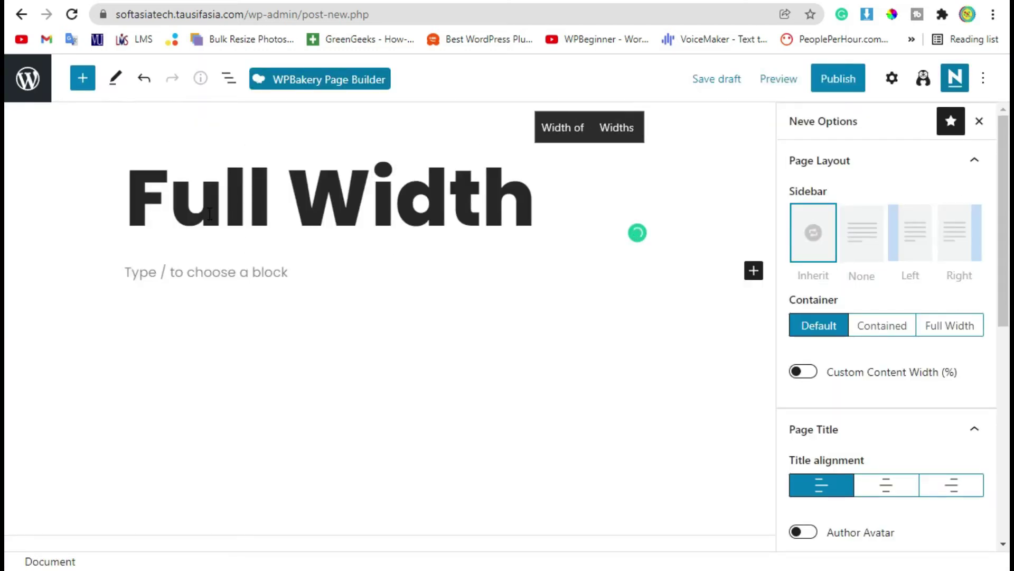
left_click(838, 78)
left_click(846, 80)
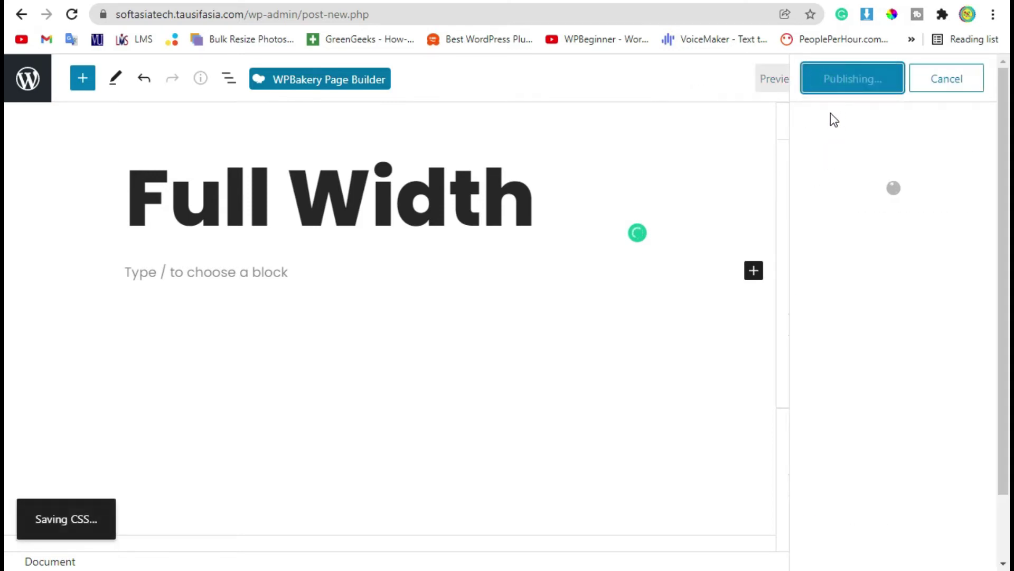
left_click(329, 81)
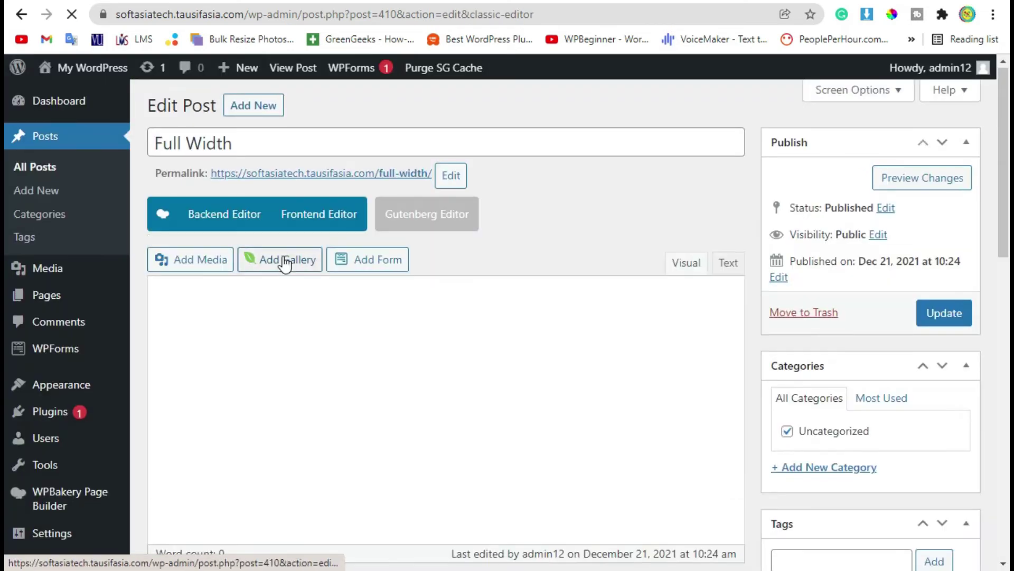
In the WPBakery backend editor, add a Super Bundle Full-Width Row, leaving content width blank.
left_click(235, 222)
scroll(317, 391, "down", 2)
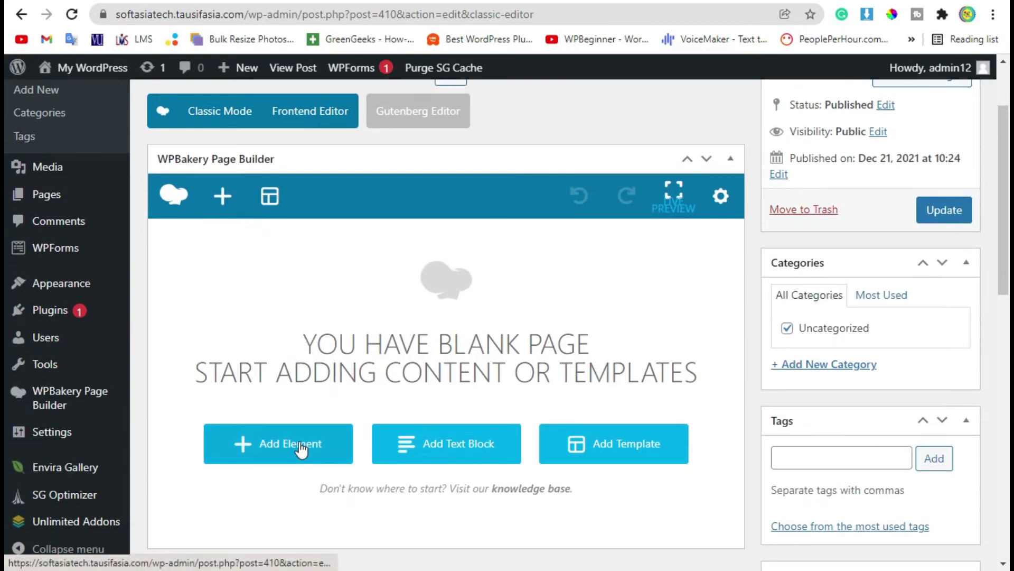
left_click(304, 448)
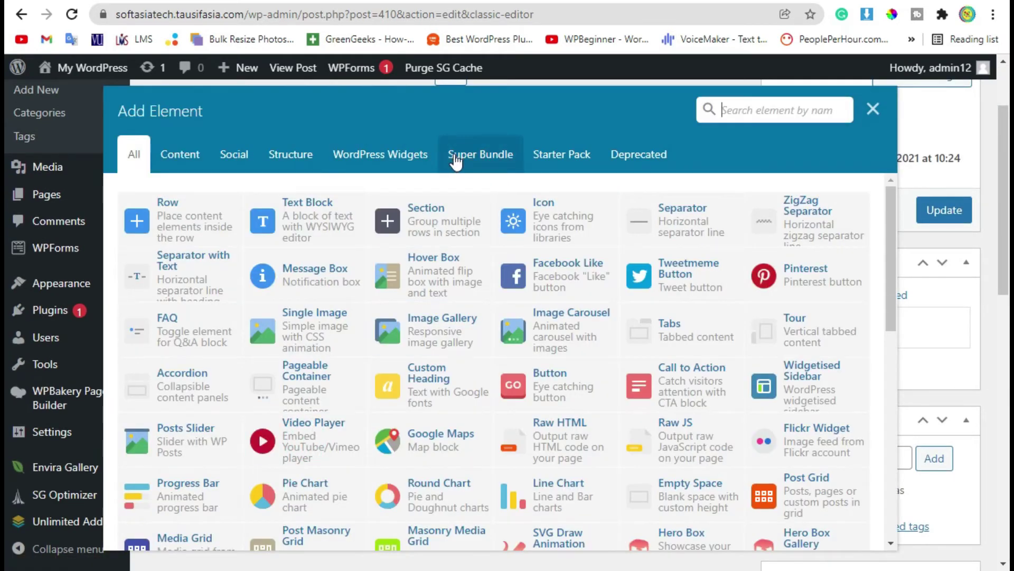
left_click(467, 154)
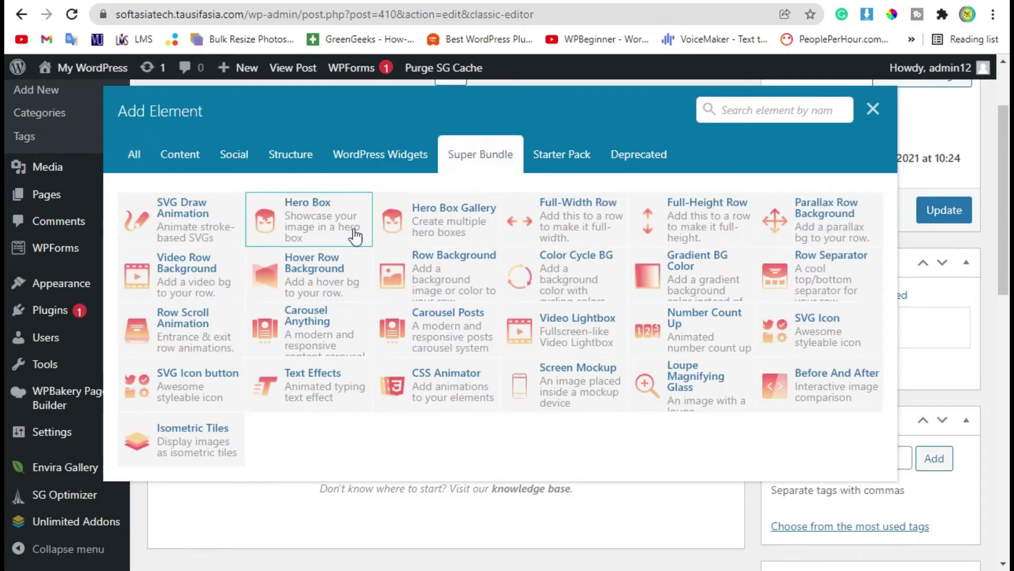
left_click(570, 216)
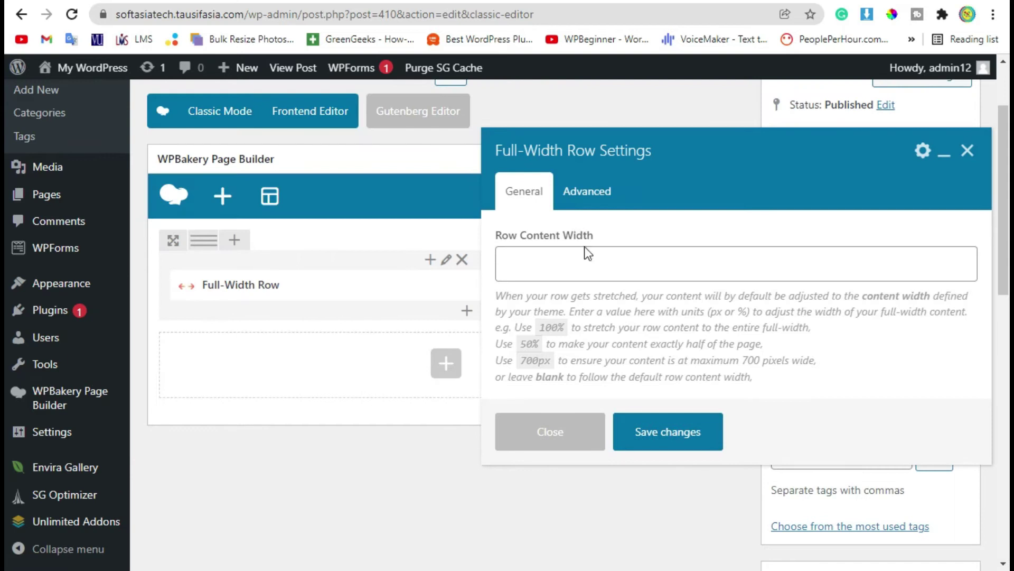
left_click(587, 261)
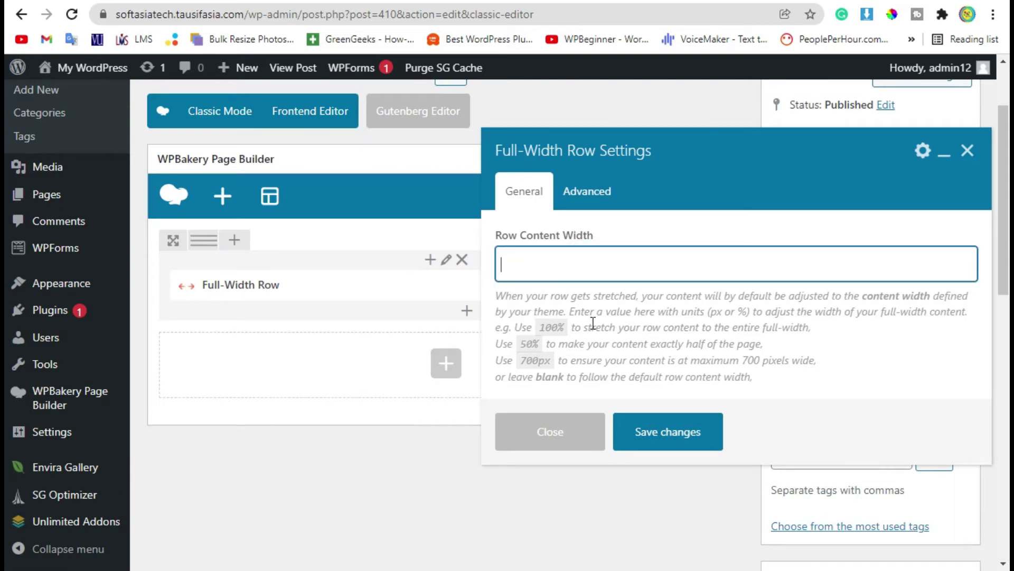
left_click(583, 437)
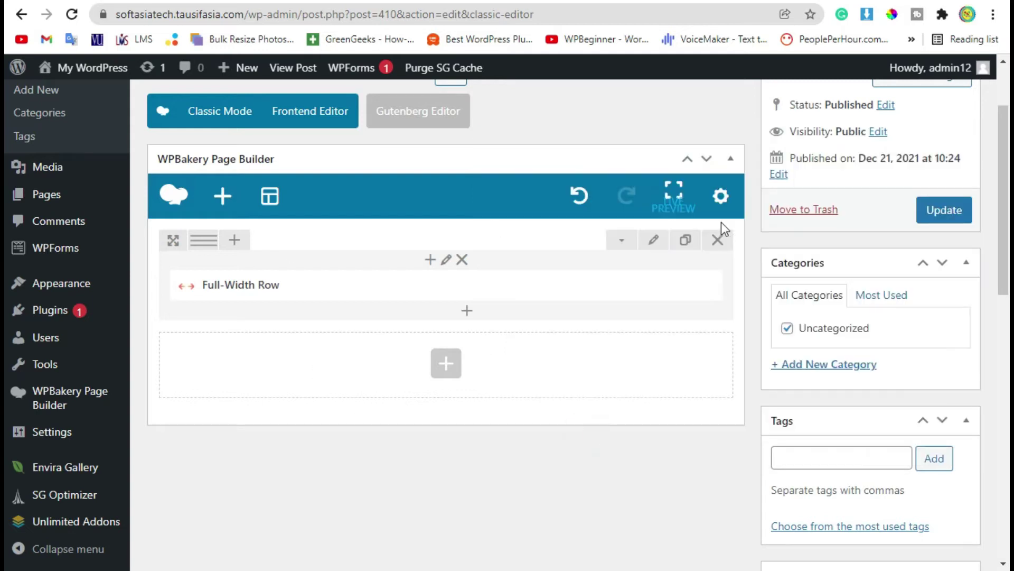
Delete the Full-Width Row and add a Custom Heading reading 'Heading'.
left_click(718, 241)
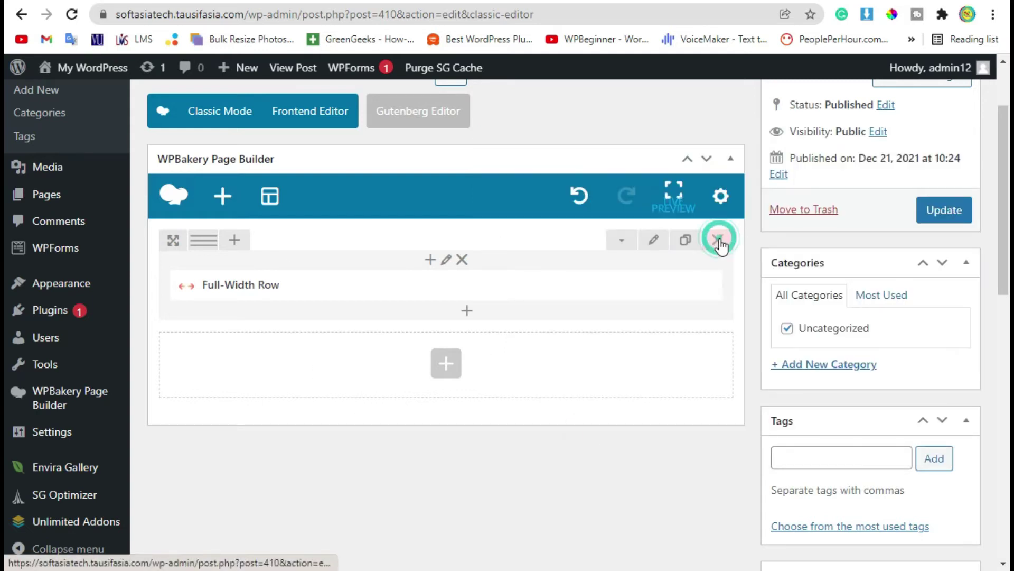
left_click(288, 445)
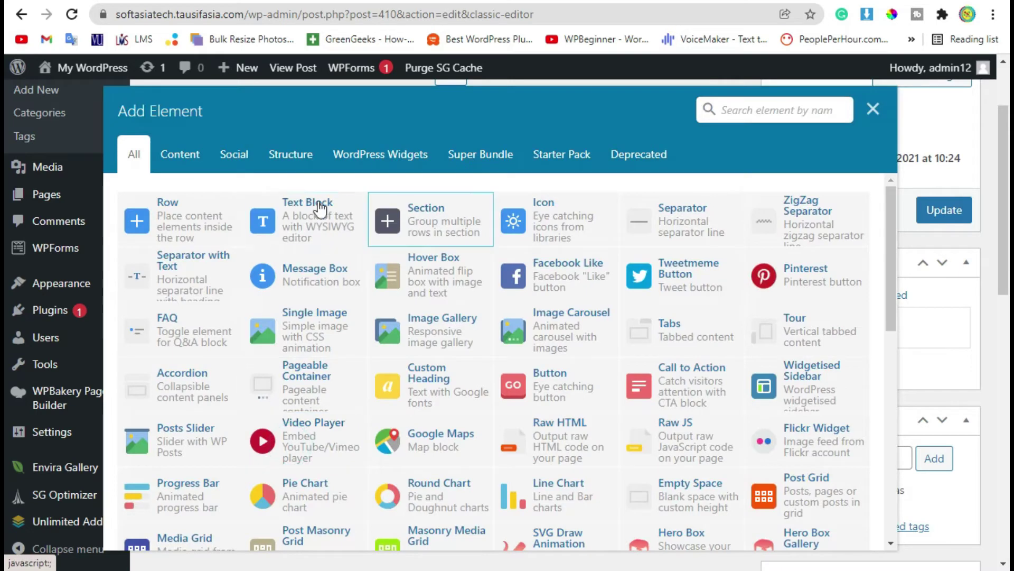
left_click(432, 405)
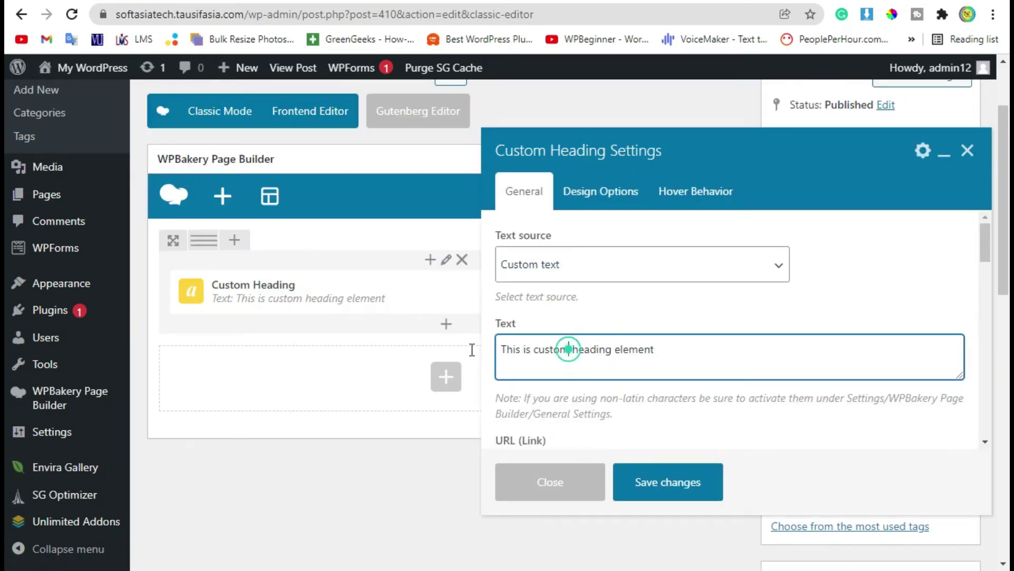
mouse_move(573, 351)
left_mouse_down()
mouse_move(485, 357)
mouse_move(583, 351)
left_mouse_up()
key("BackSpace")
key("BackSpace")
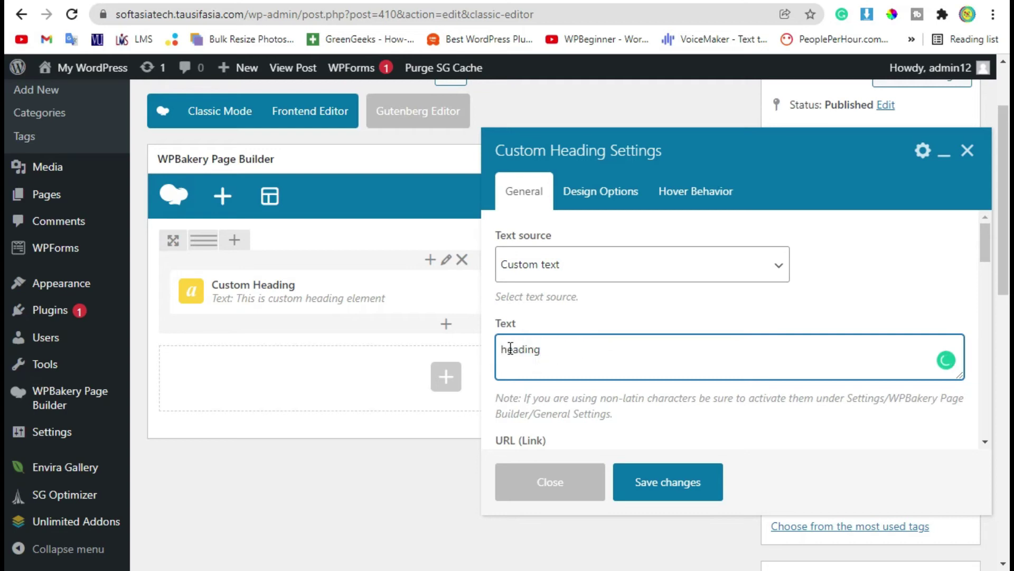
double_click(536, 348)
type("Heading")
left_click(668, 482)
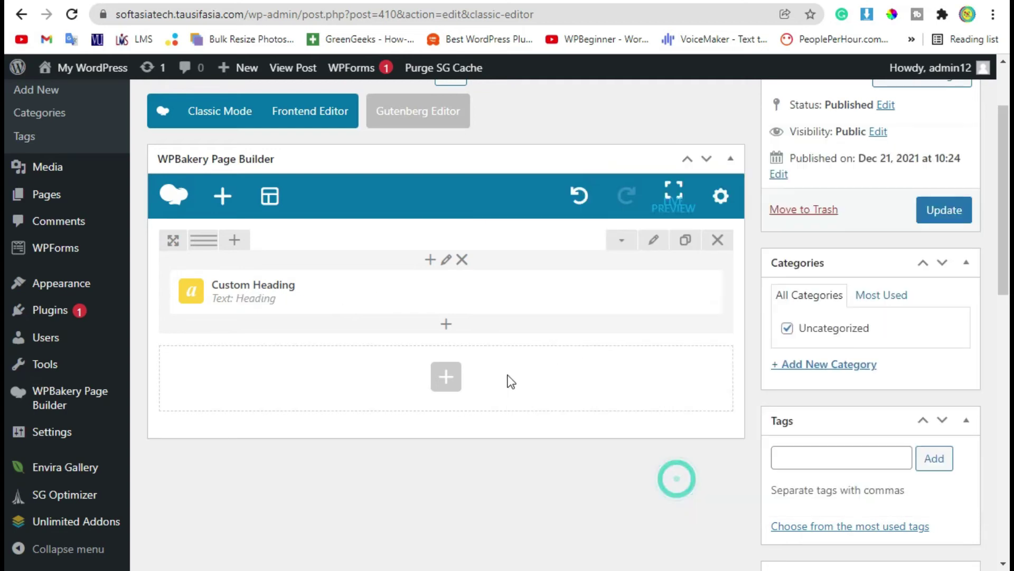
Add a Text Block below the heading, keeping its default lorem text.
left_click(446, 327)
left_click(336, 214)
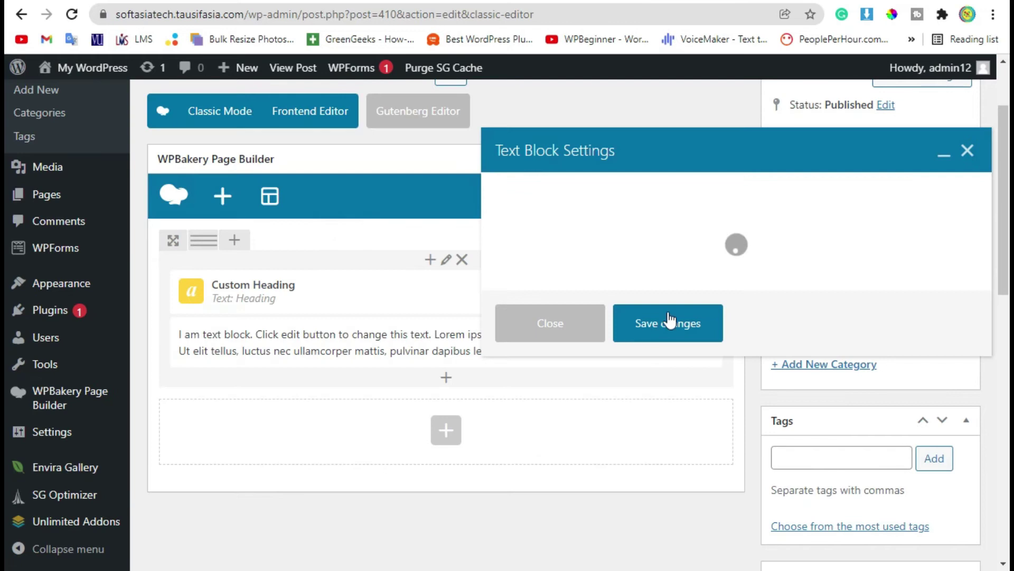
left_click(668, 485)
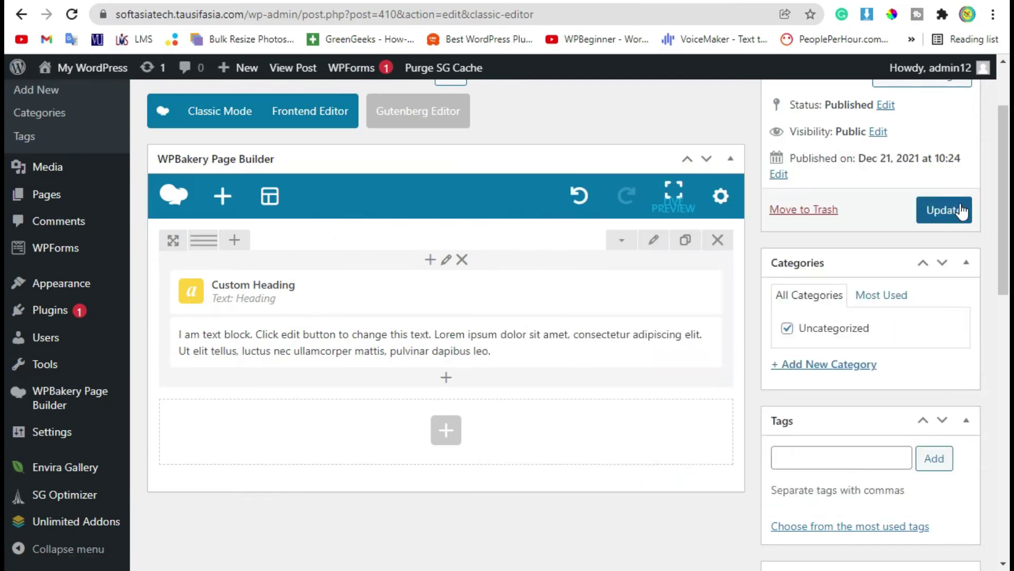
Scroll the preview to confirm 'Heading' sits above the lorem text block.
scroll(919, 206, "up", 3)
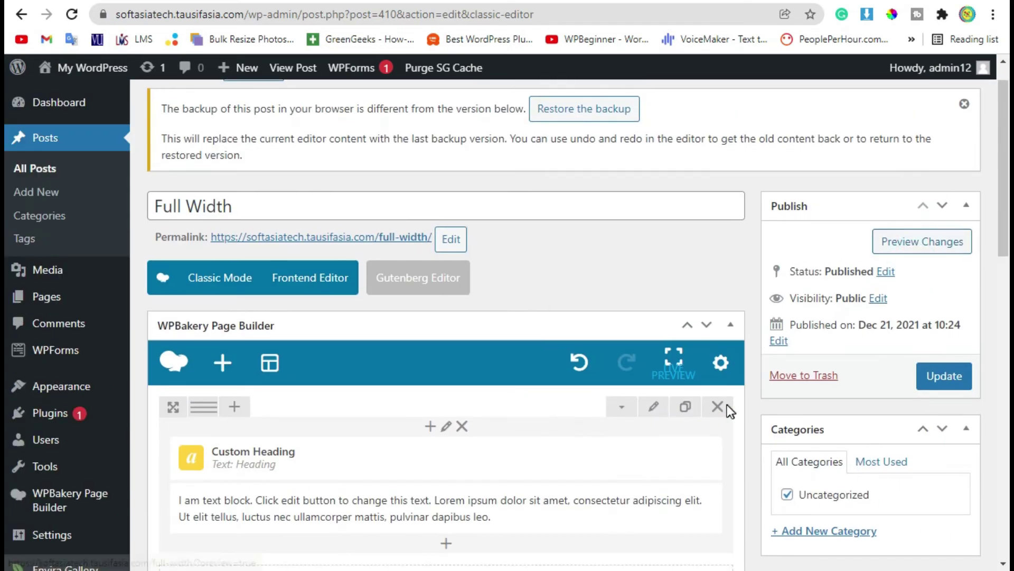
scroll(727, 412, "down", 5)
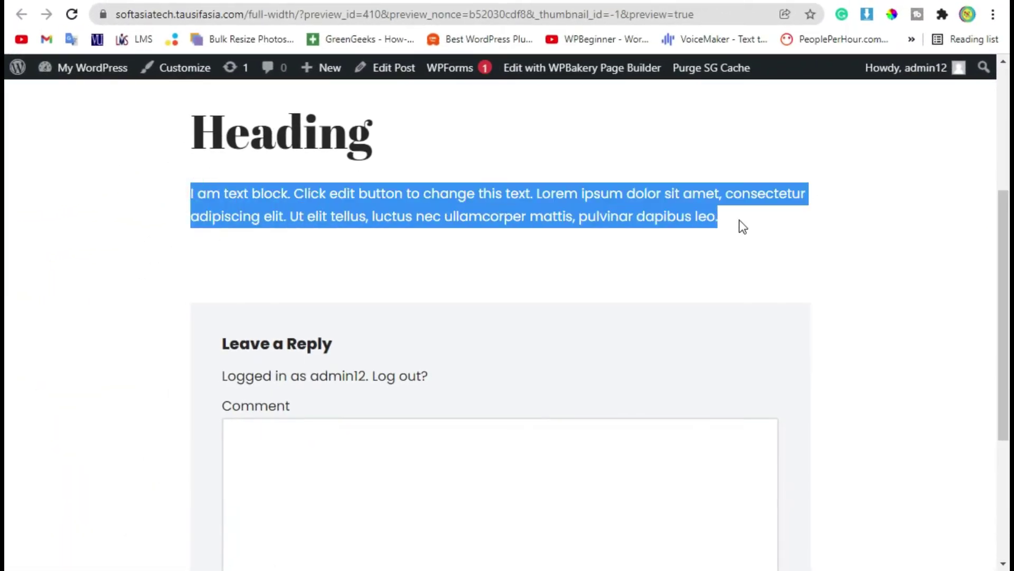
left_click(738, 229)
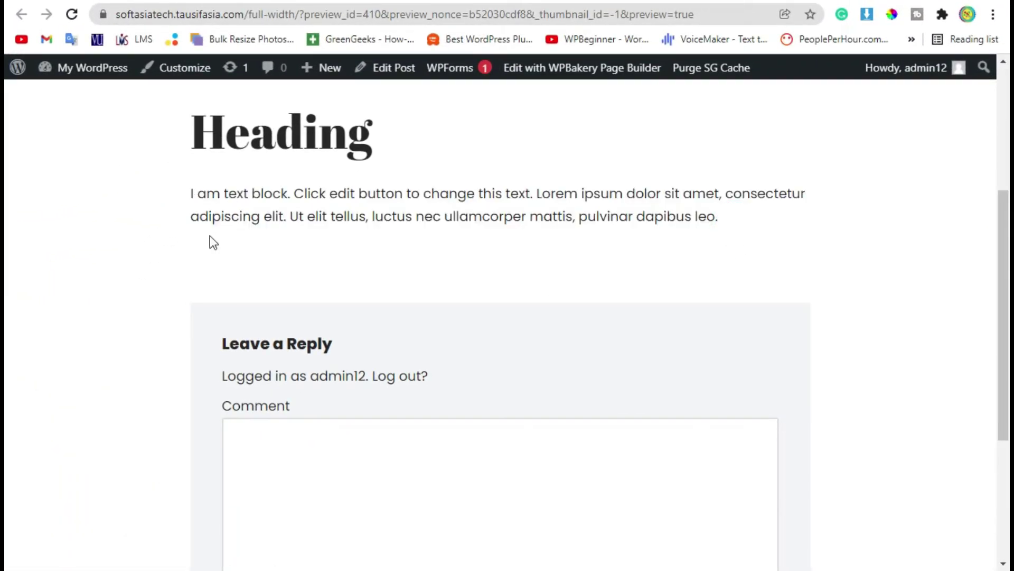
Back in the editor, add a Super Bundle Full-Width Row with row content width 80.
key("ctrl+w")
scroll(454, 370, "up", 6)
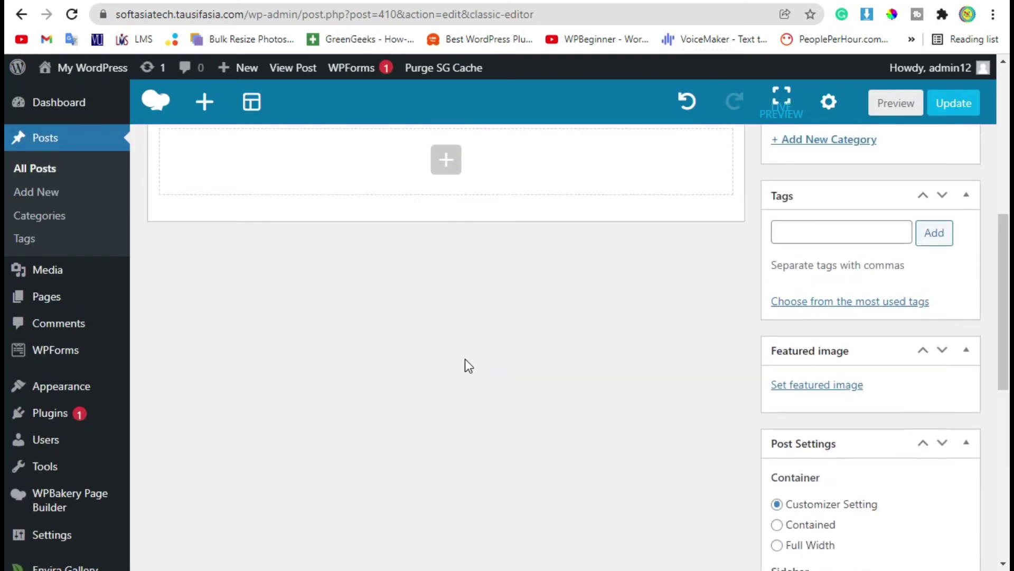
left_click(446, 446)
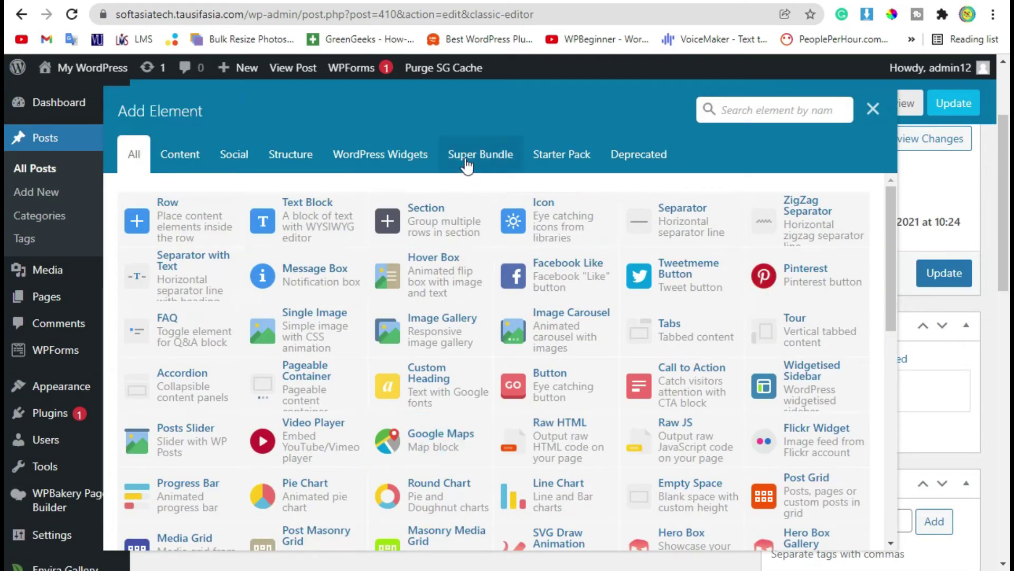
left_click(465, 157)
left_click(560, 222)
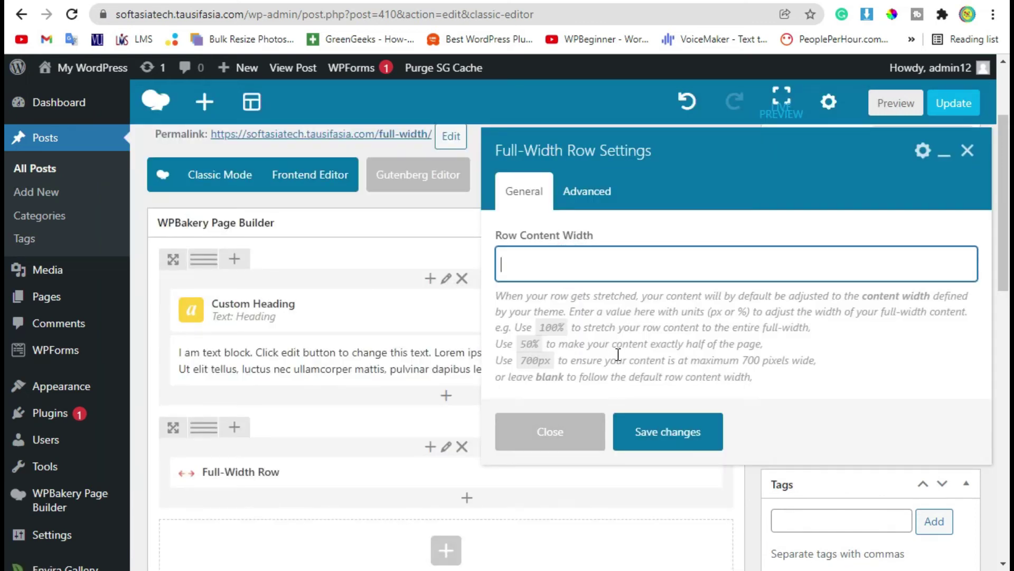
type("80")
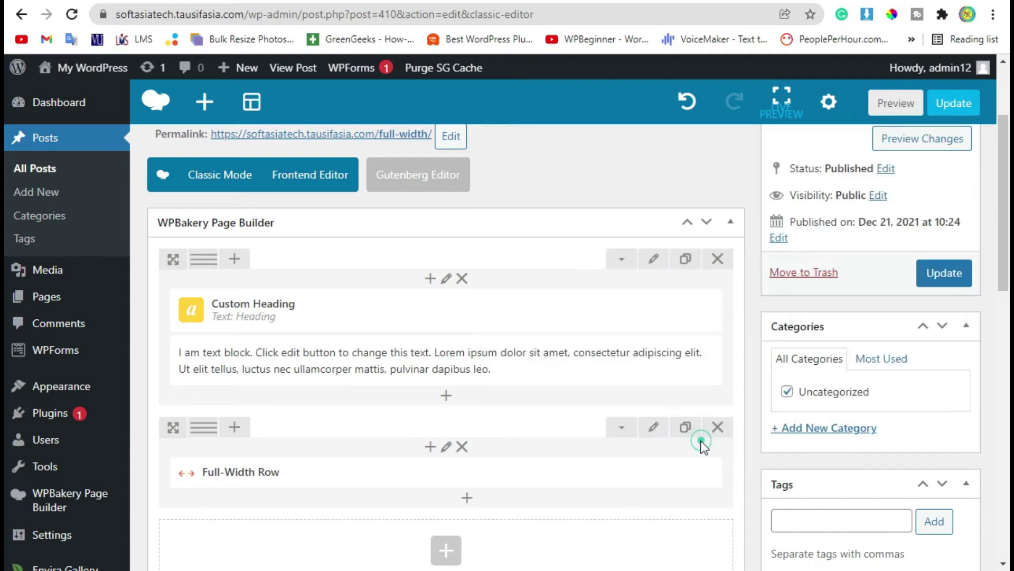
scroll(371, 407, "down", 2)
mouse_move(353, 377)
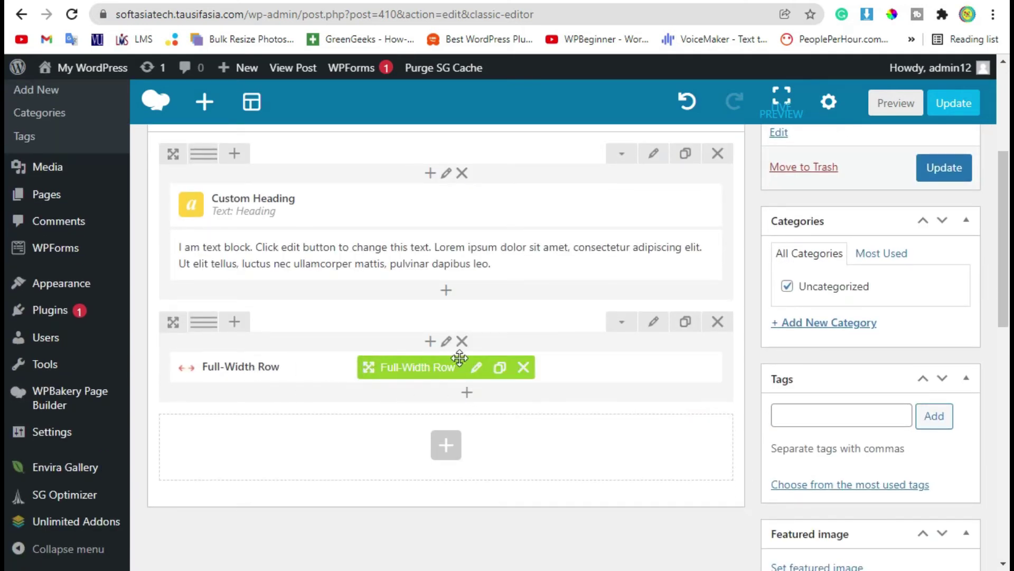
Add a Text Block inside the Full-Width Row, replacing its default text with a longer Lorem ipsum paragraph.
left_click(467, 392)
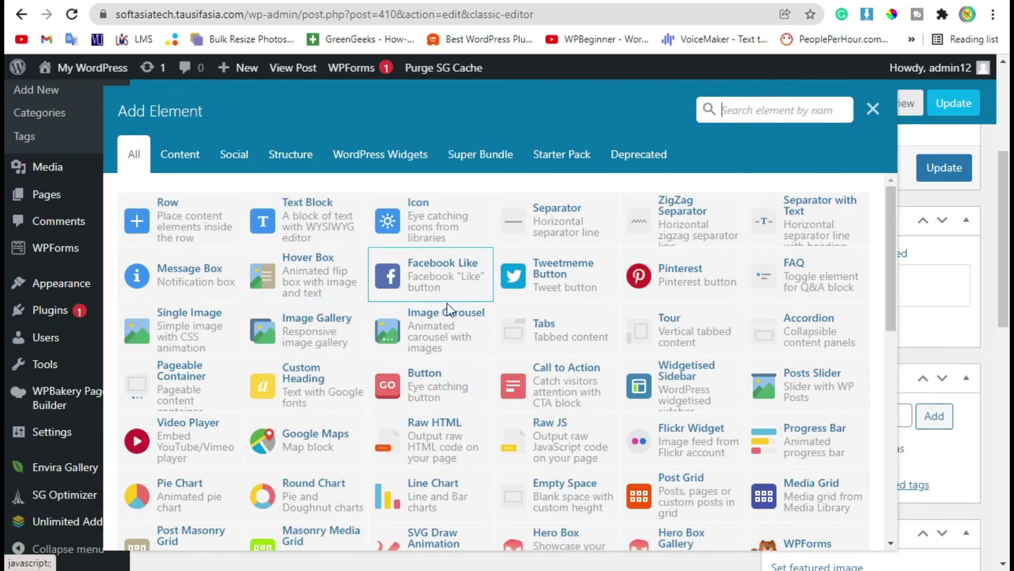
left_click(324, 219)
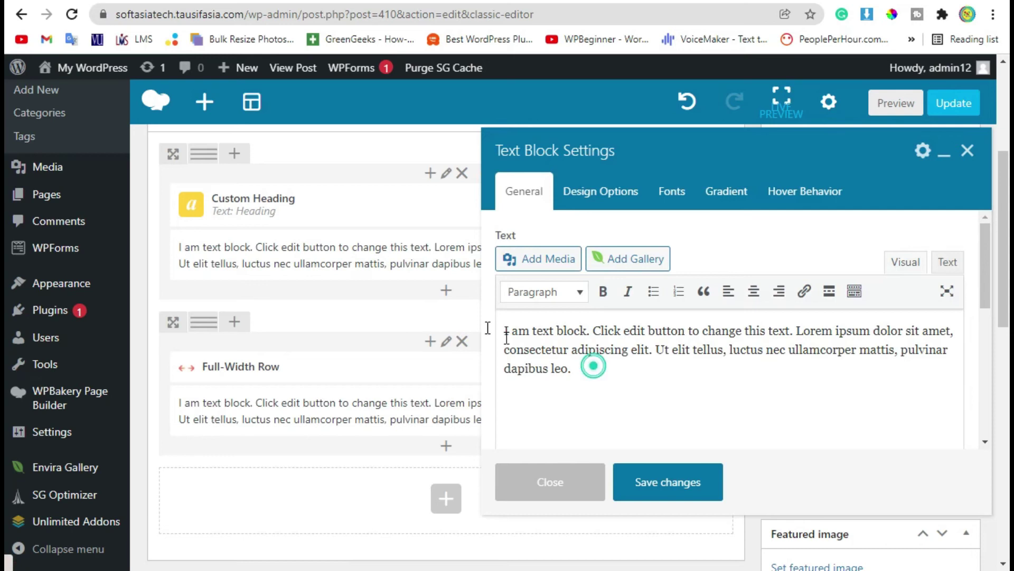
left_click_drag(593, 366, 479, 326)
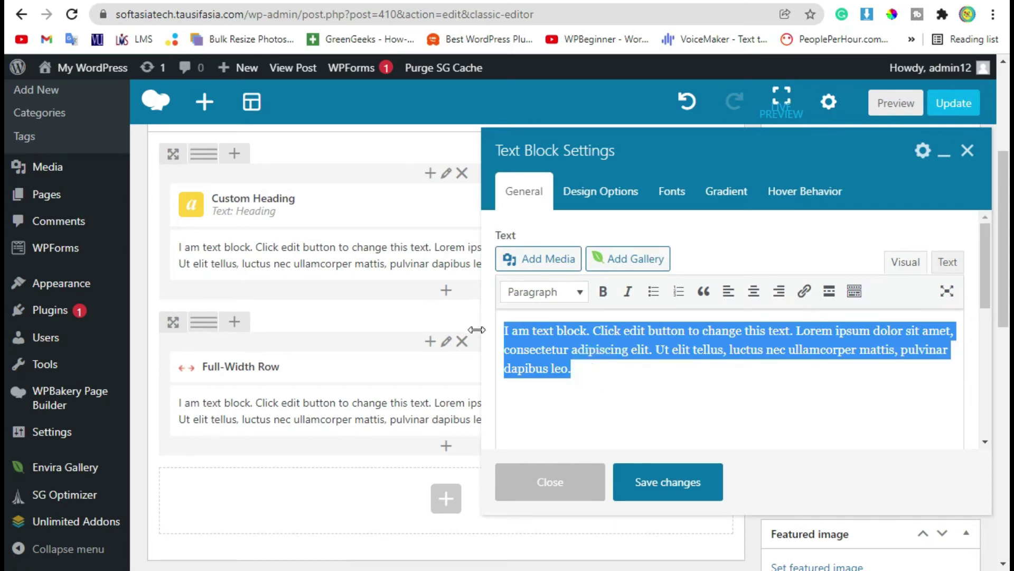
type("Lorem ipsum dolor sit amet, consectetur adipiscing elit. Curabitur ipsum turpis, porta ut consequat sed, suscipit quis nulla. Interdum et malesuada fames ac ante ipsum primis in faucibus. Curabitur efficitur lobortis odio. Curabitur sagittis rutrum condimentum. Nullam sit amet nisi a neque viverra viverra sed volutpat ex. Ut risus nunc, eleifend sed suscipit vel, egestas tincidunt massa. Vestibulum luctus felis vitae lorem luctus tristique. Nam hendrerit porttitor ultrices.")
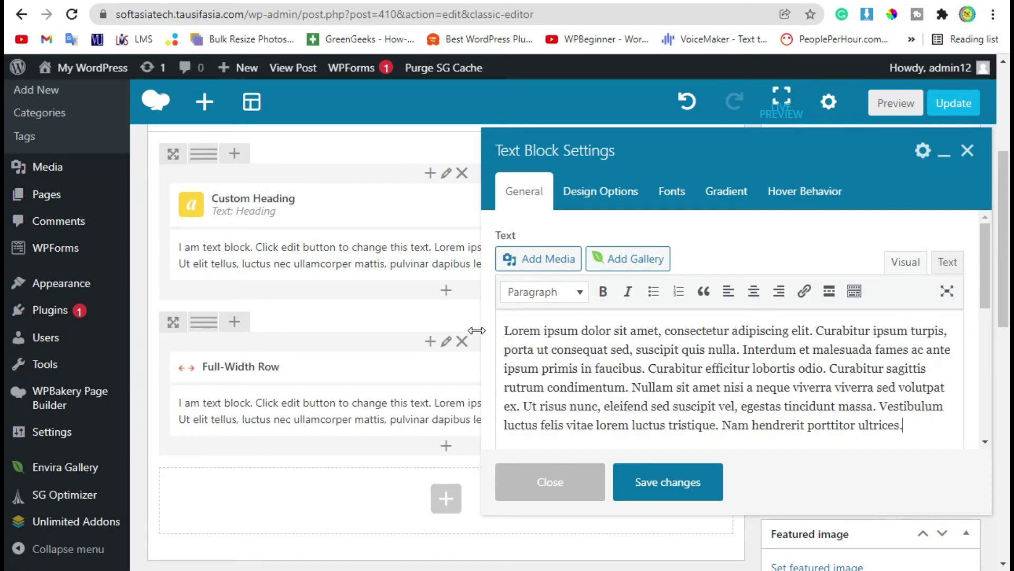
left_click(668, 482)
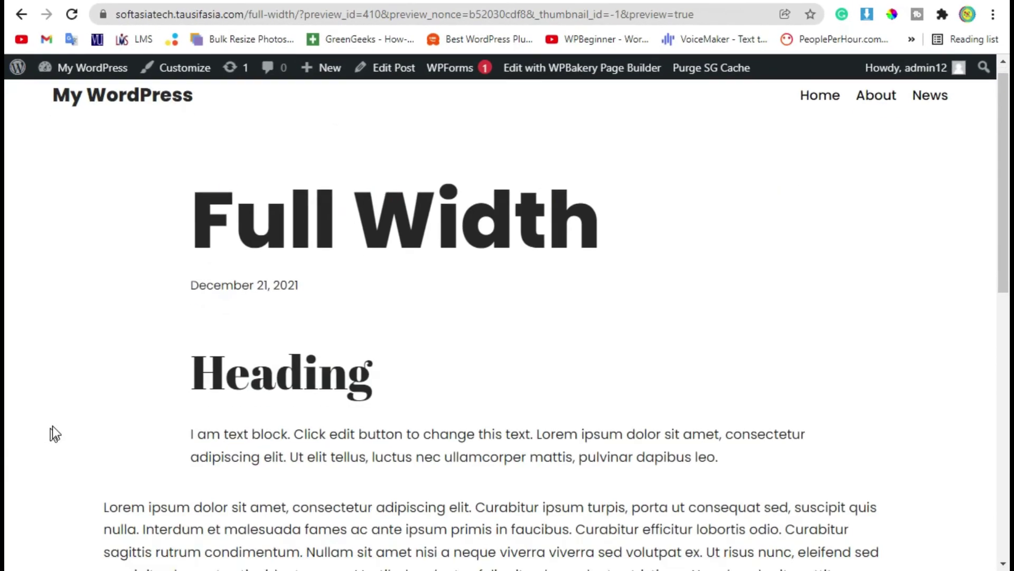
Highlight text in the preview to compare the Full-Width Row paragraph's width with the first text block.
scroll(290, 285, "down", 4)
left_click_drag(79, 282, 886, 375)
left_click_drag(196, 210, 677, 195)
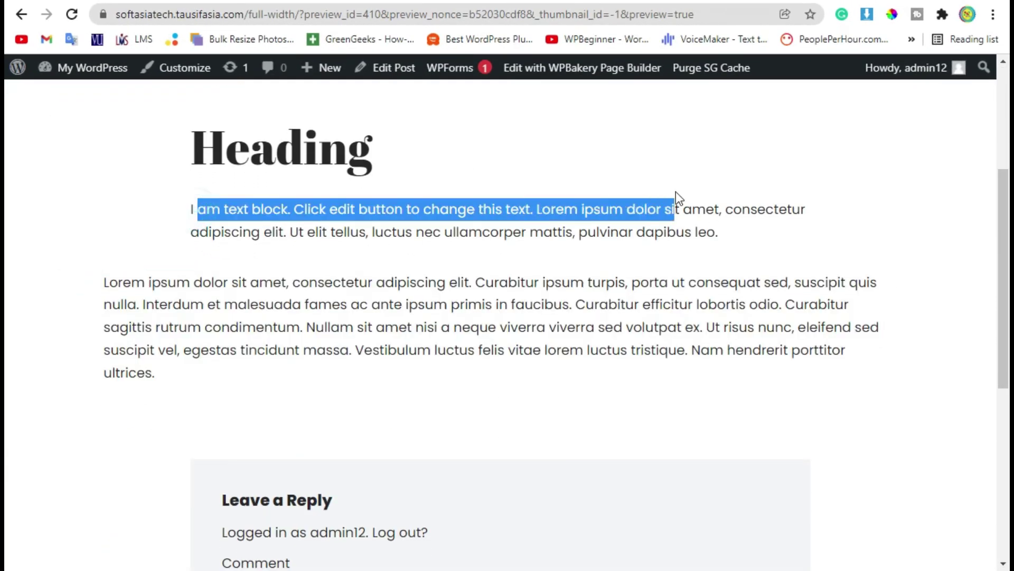
left_click_drag(624, 349, 416, 325)
left_click_drag(230, 285, 242, 301)
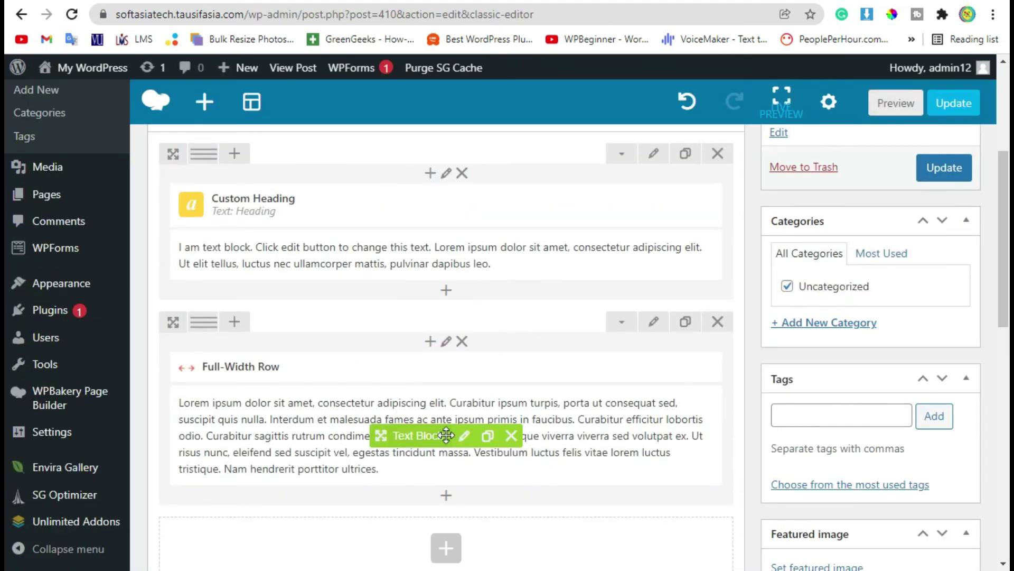
Change the Full-Width Row's Row Content Width from 80% to 100% and save the change.
left_click(465, 437)
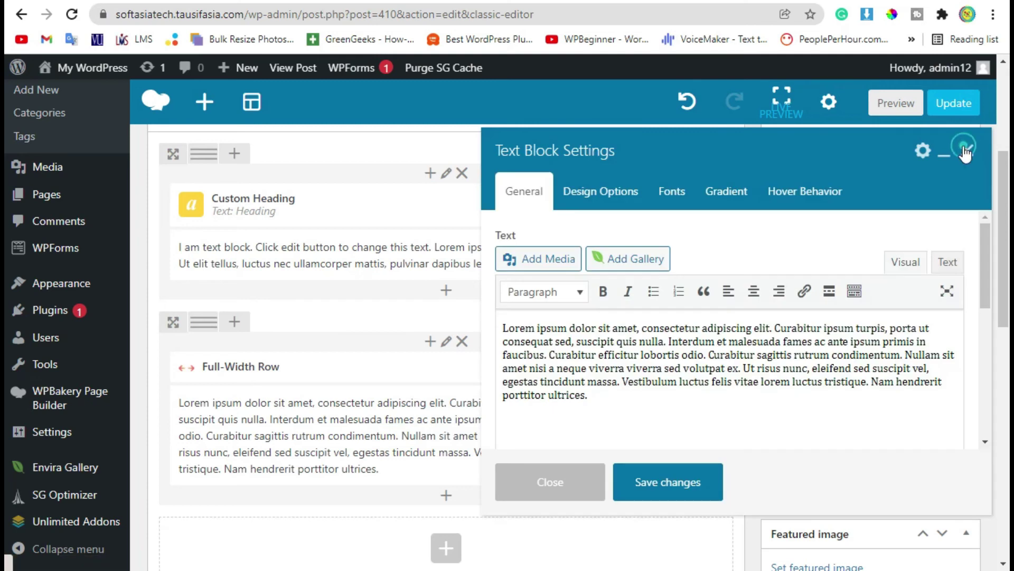
left_click(967, 151)
left_click(476, 366)
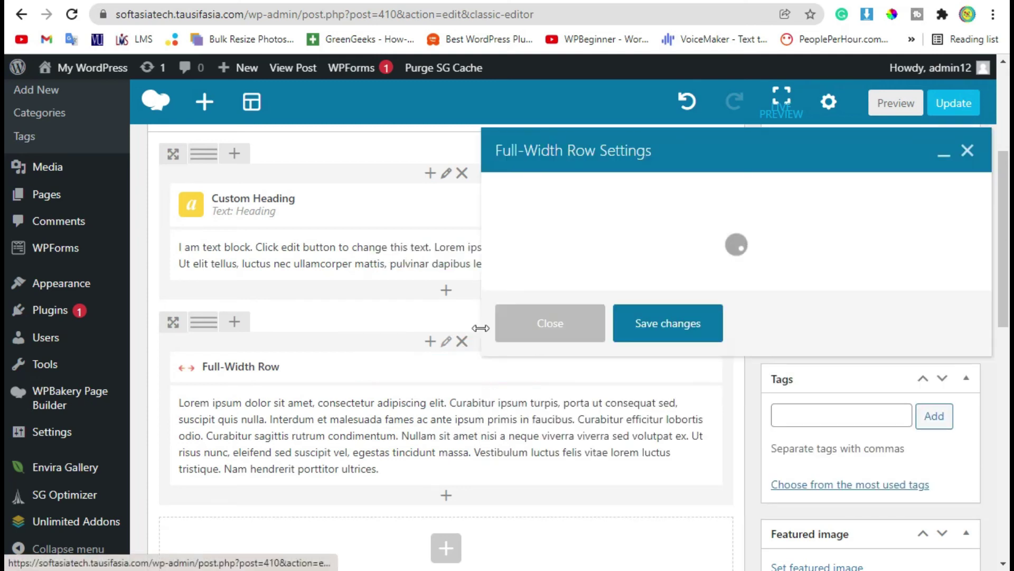
left_click_drag(539, 267, 467, 269)
left_click(522, 265)
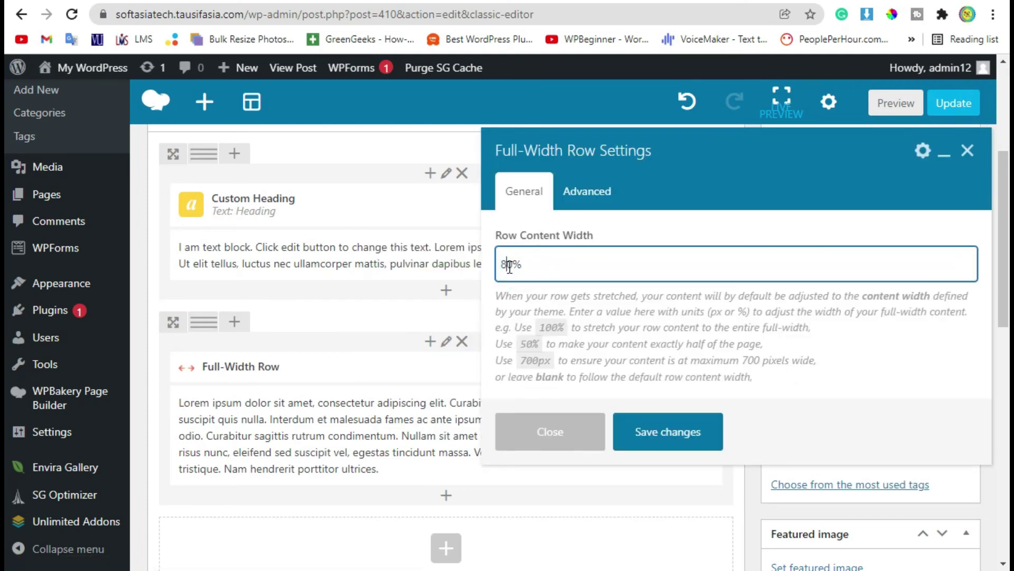
type("100%")
left_click(667, 446)
left_click(902, 109)
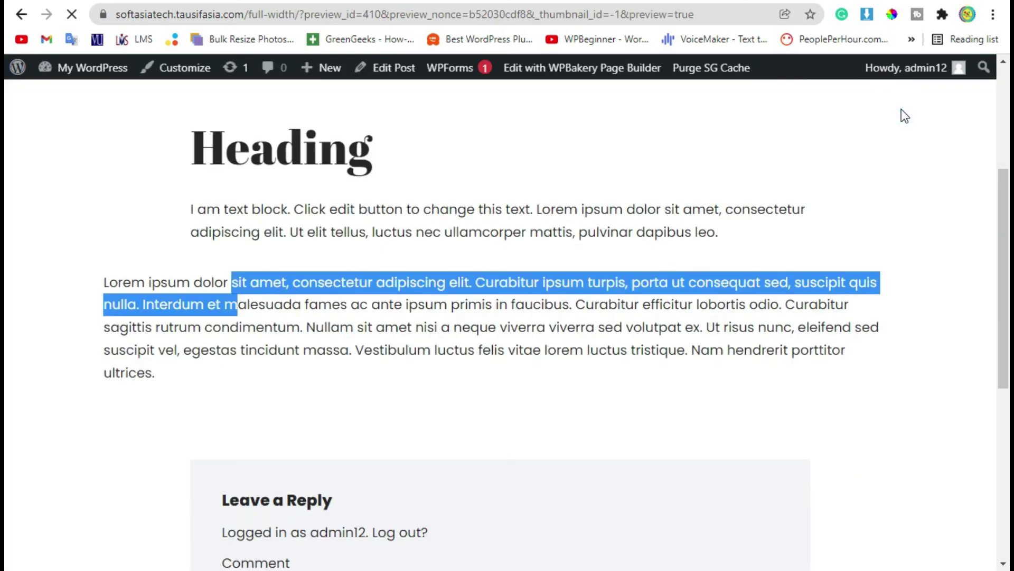
scroll(861, 257, "down", 6)
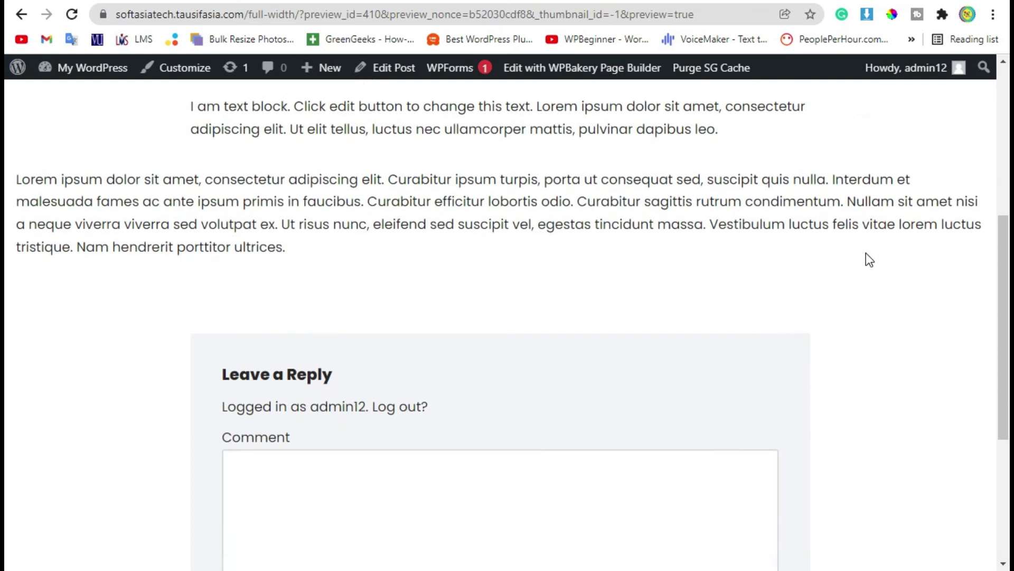
scroll(866, 259, "up", 2)
left_click_drag(17, 314, 8, 372)
left_click(607, 377)
scroll(380, 399, "up", 2)
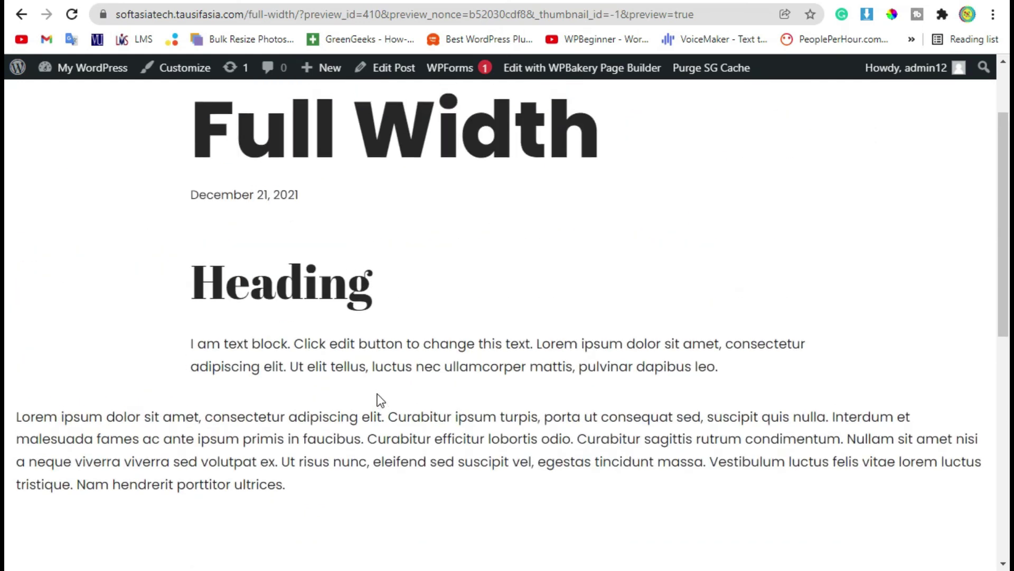
scroll(356, 399, "up", 2)
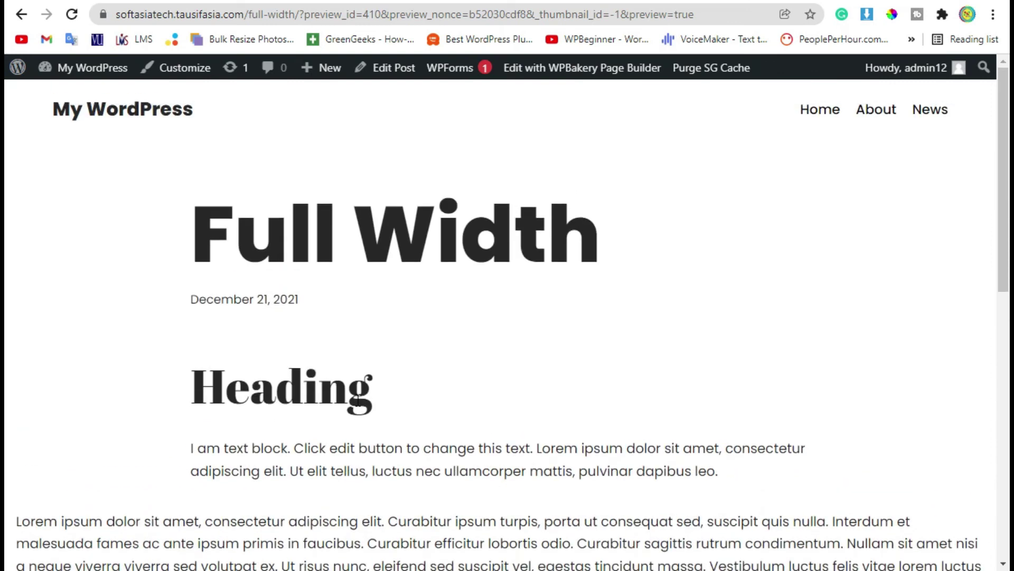